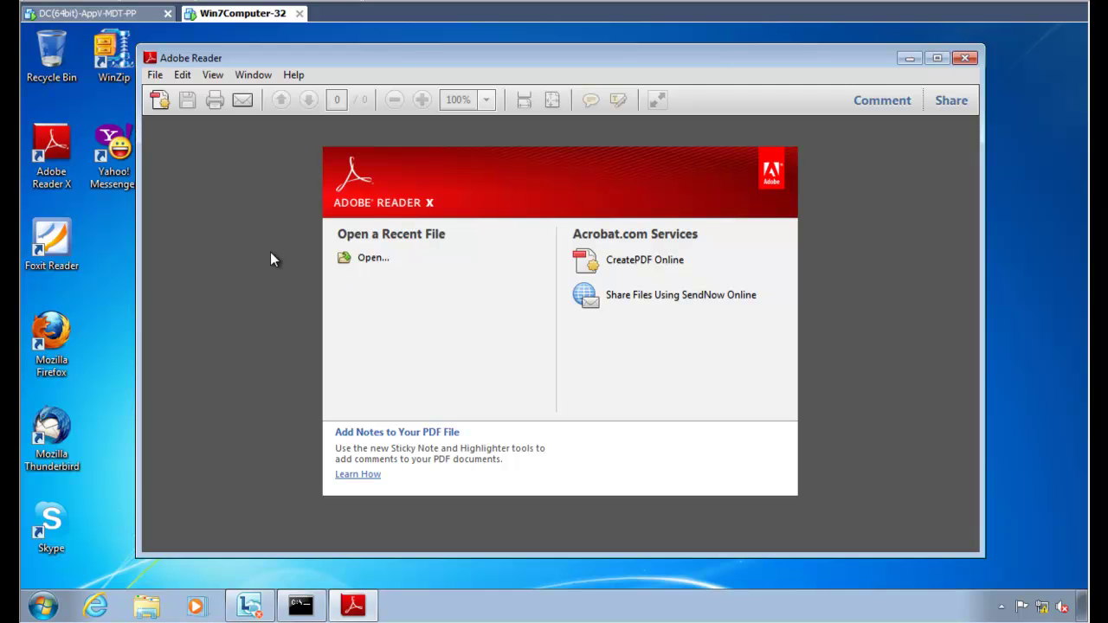
Step: Open the Adobe Reader preferences and check which user account is logged on to the Windows 7 computer
left_click(182, 76)
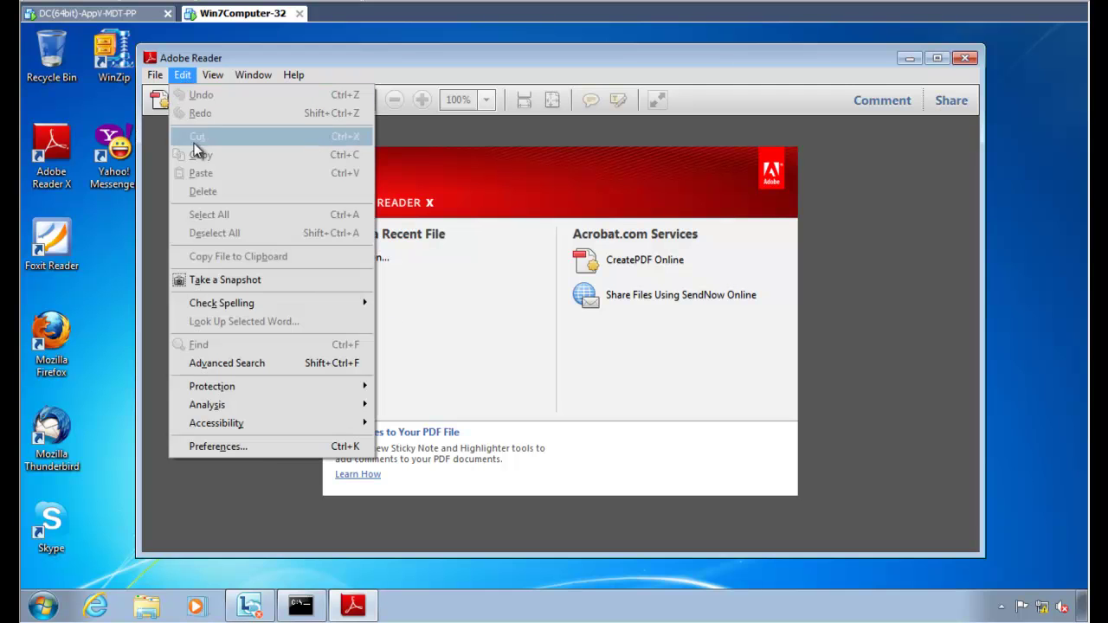
left_click(261, 447)
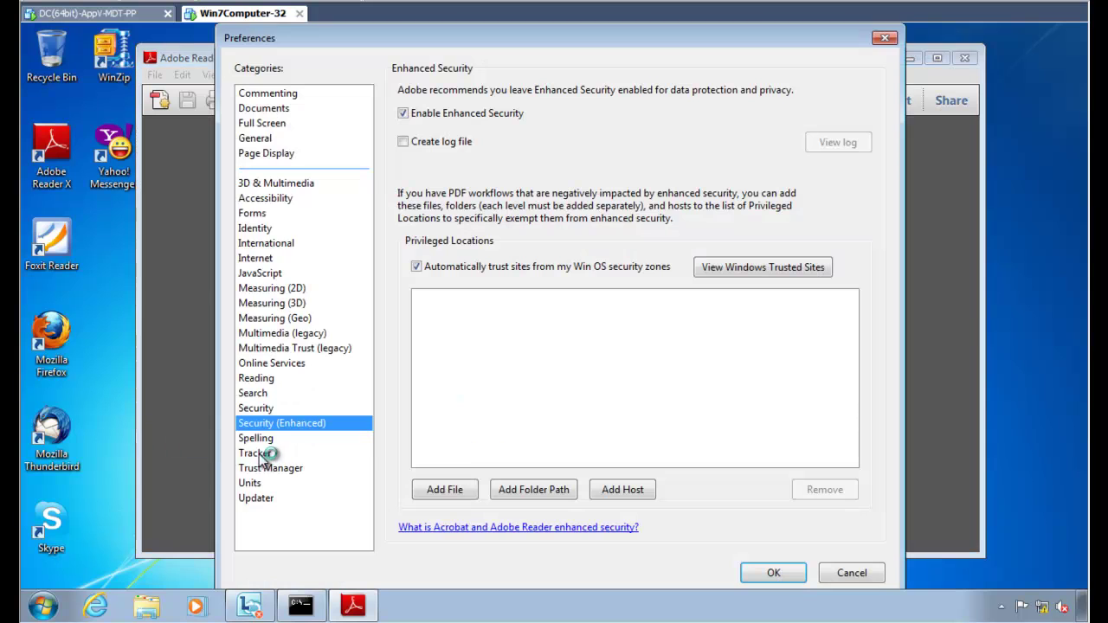
left_click(43, 606)
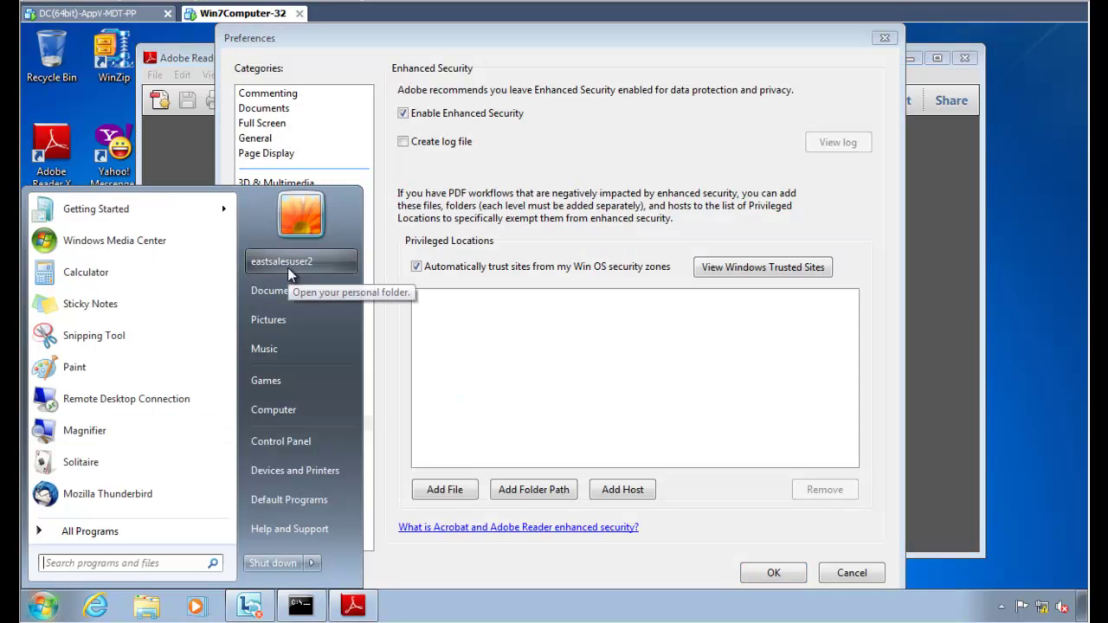
left_click(564, 193)
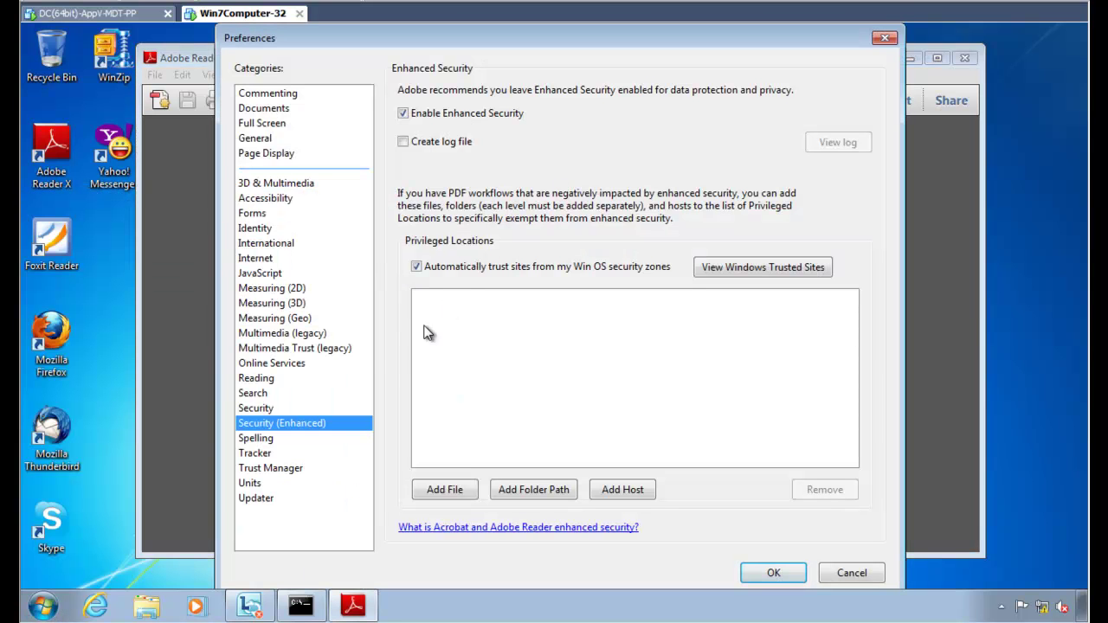
Step: Switch Enable Acrobat JavaScript off and back on in the JavaScript preferences
left_click(284, 273)
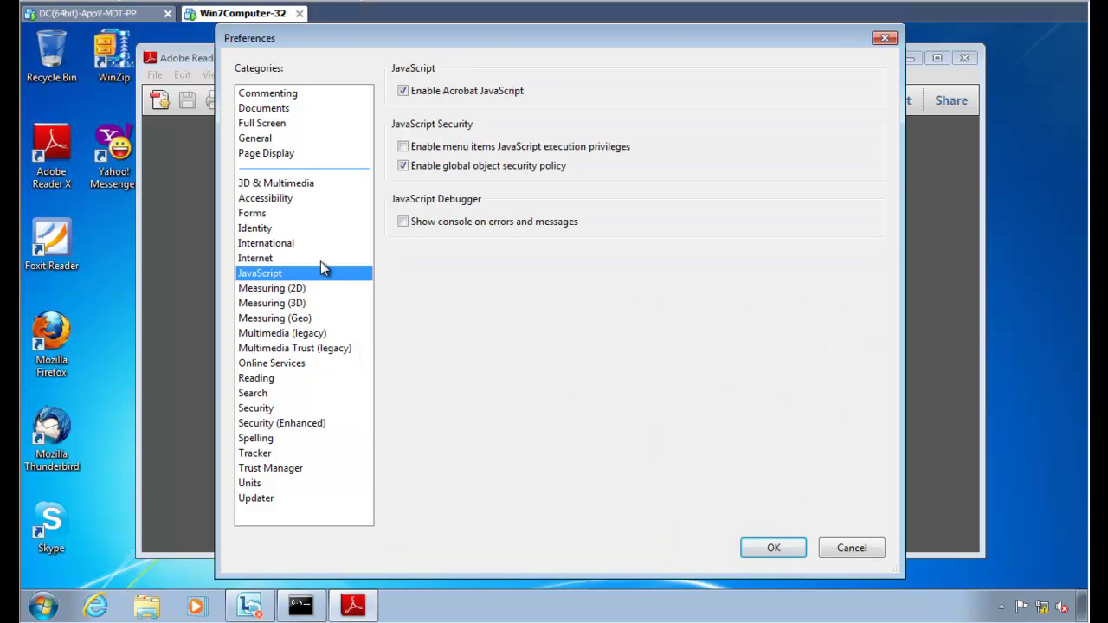
left_click(465, 92)
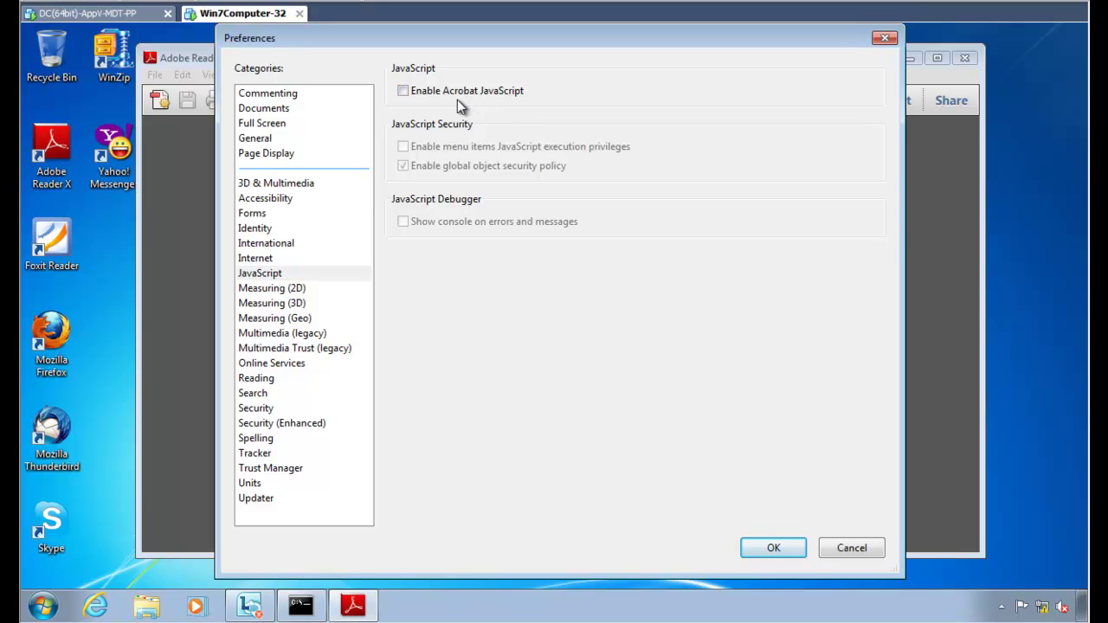
left_click(462, 95)
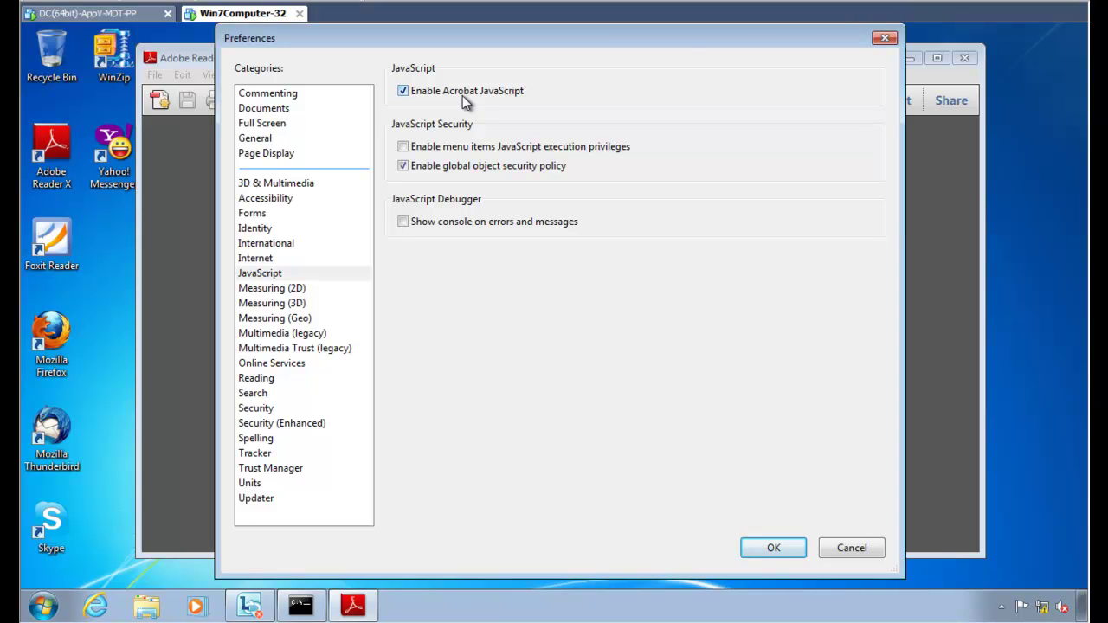
left_click(462, 95)
left_click(465, 89)
Step: Disable signature verification on document opening in the Security preferences and turn off Enable Enhanced Security
left_click(278, 407)
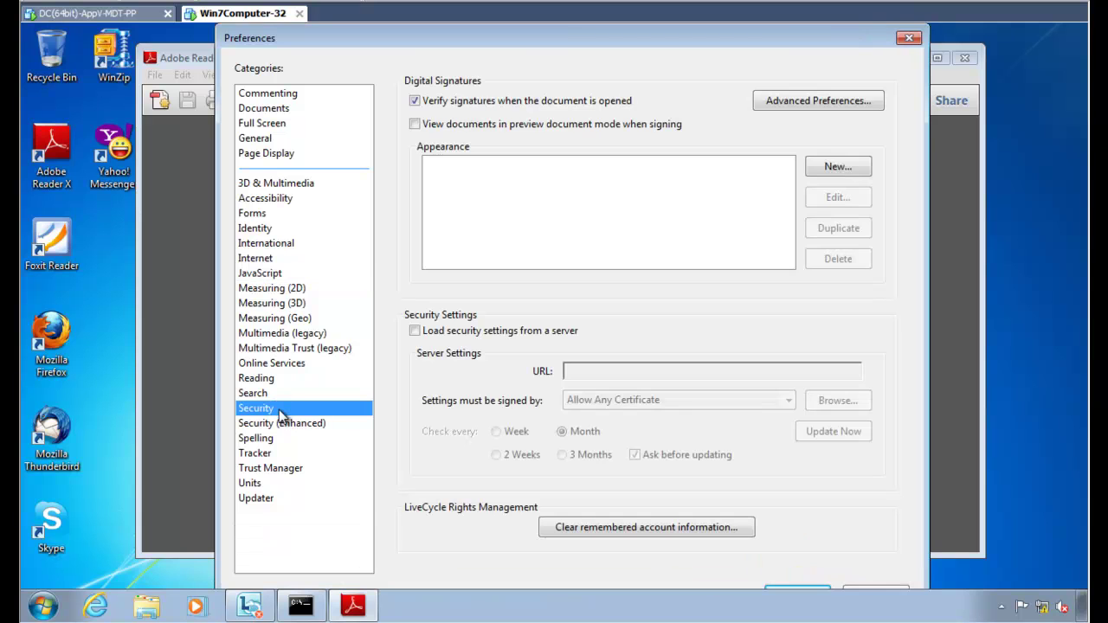
left_click(432, 99)
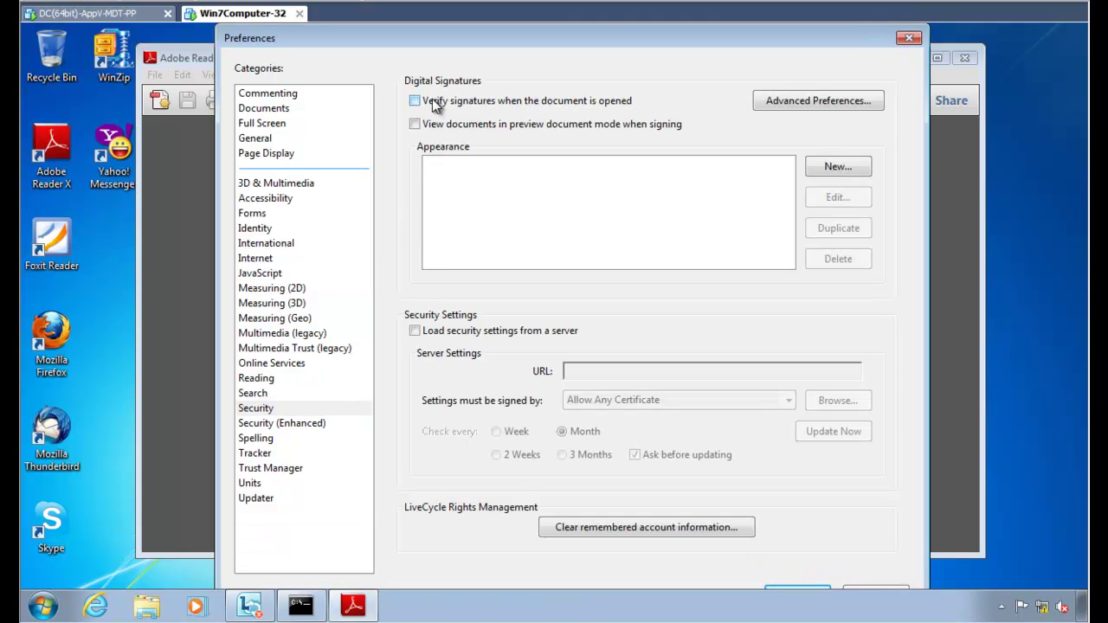
left_click(292, 425)
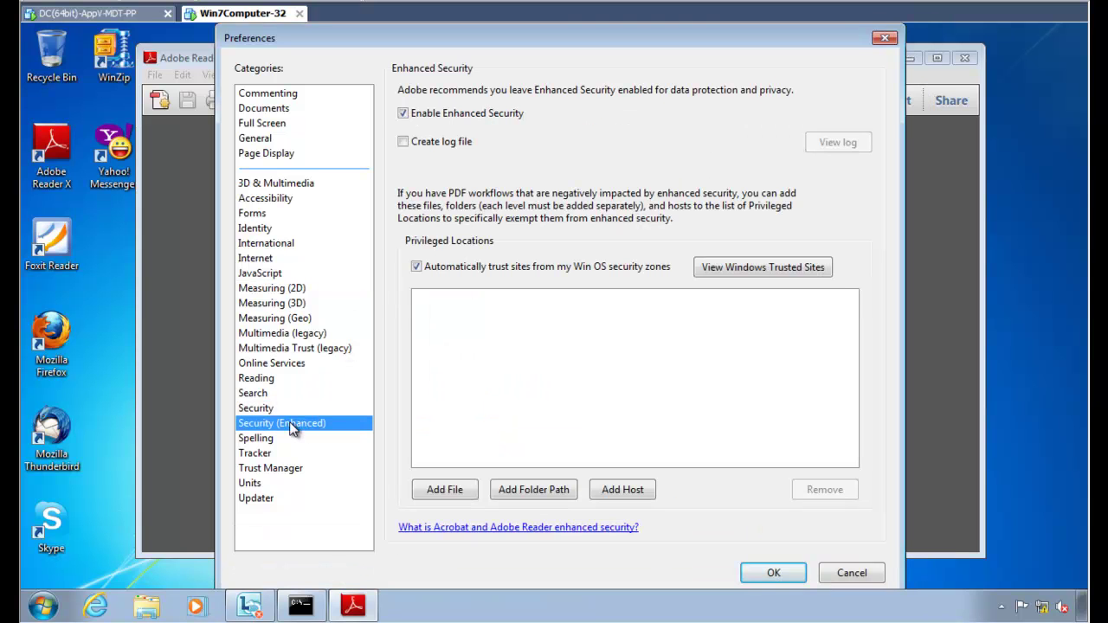
left_click(497, 118)
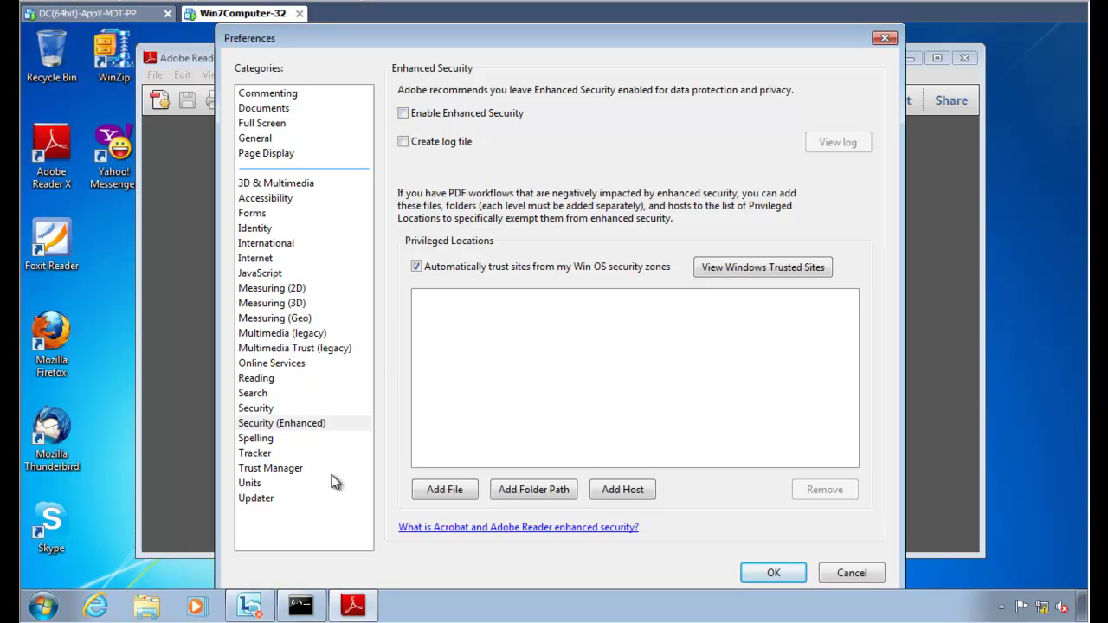
Step: Try to set the Updater to "Do not download or install updates automatically", applying the preferences but declining administrator elevation
left_click(282, 501)
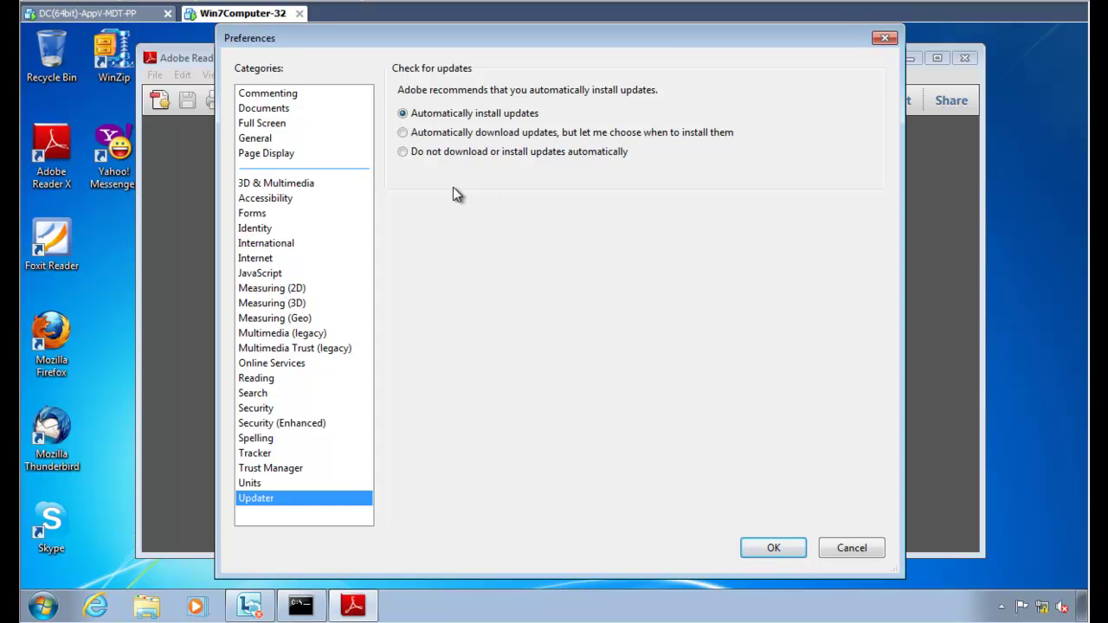
left_click(434, 151)
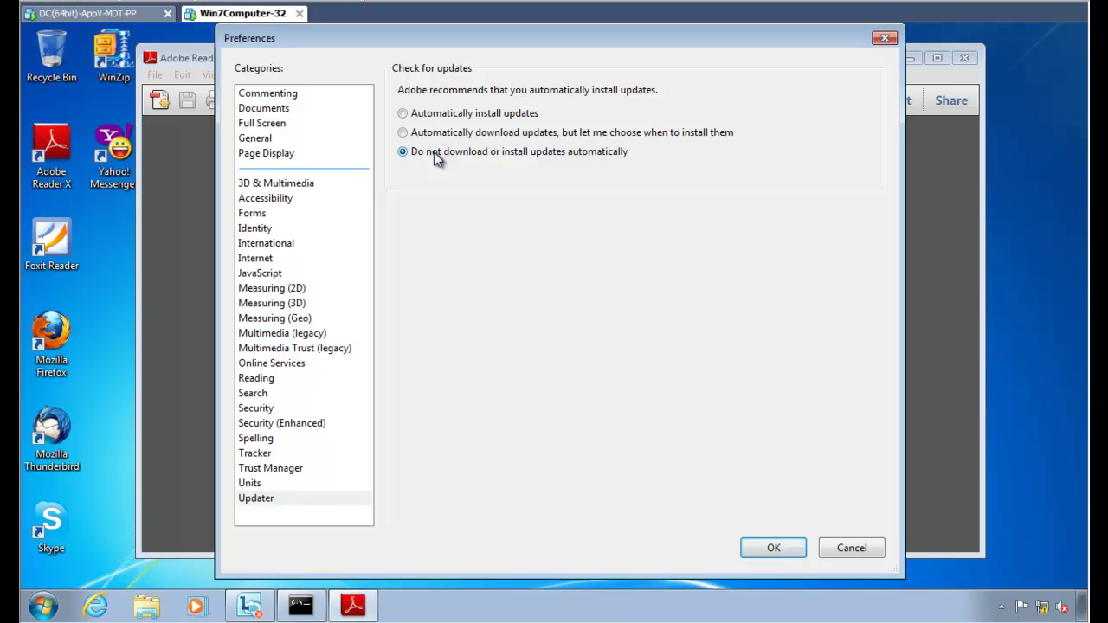
left_click(774, 552)
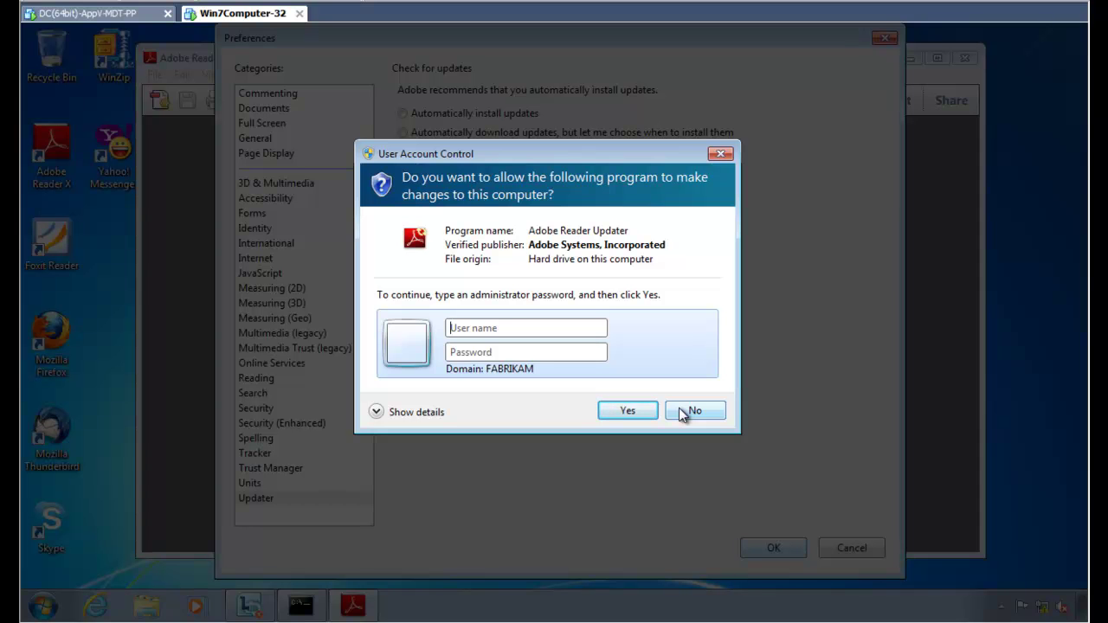
left_click(693, 410)
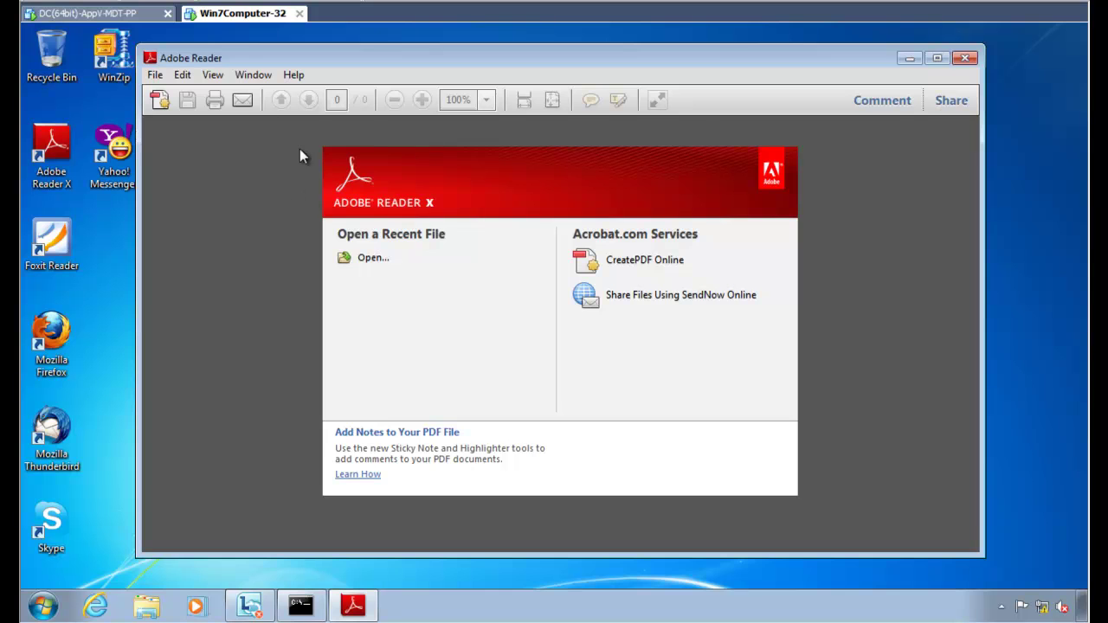
Step: Reopen the preferences to review the Updater, JavaScript, Security and Security (Enhanced) settings, and close Adobe Reader
left_click(181, 74)
left_click(267, 446)
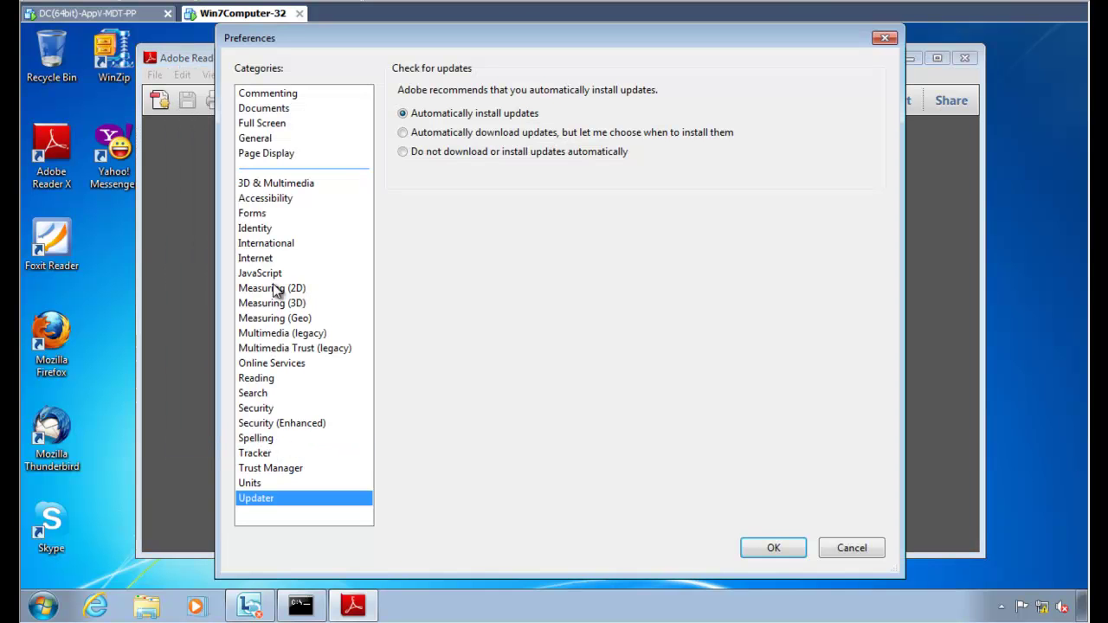
left_click(273, 273)
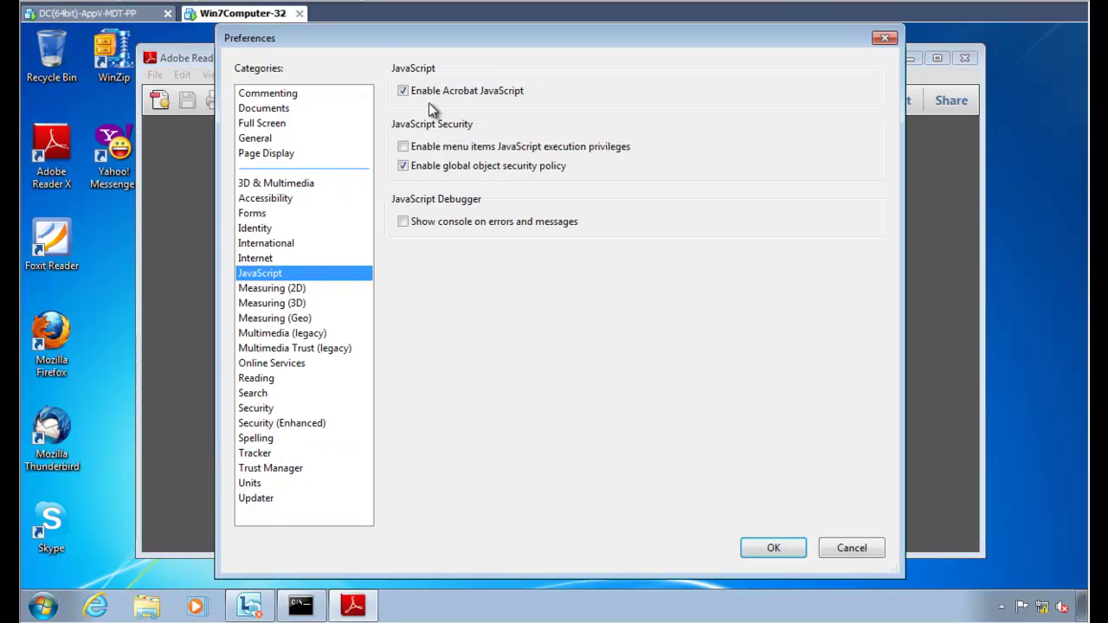
left_click(265, 409)
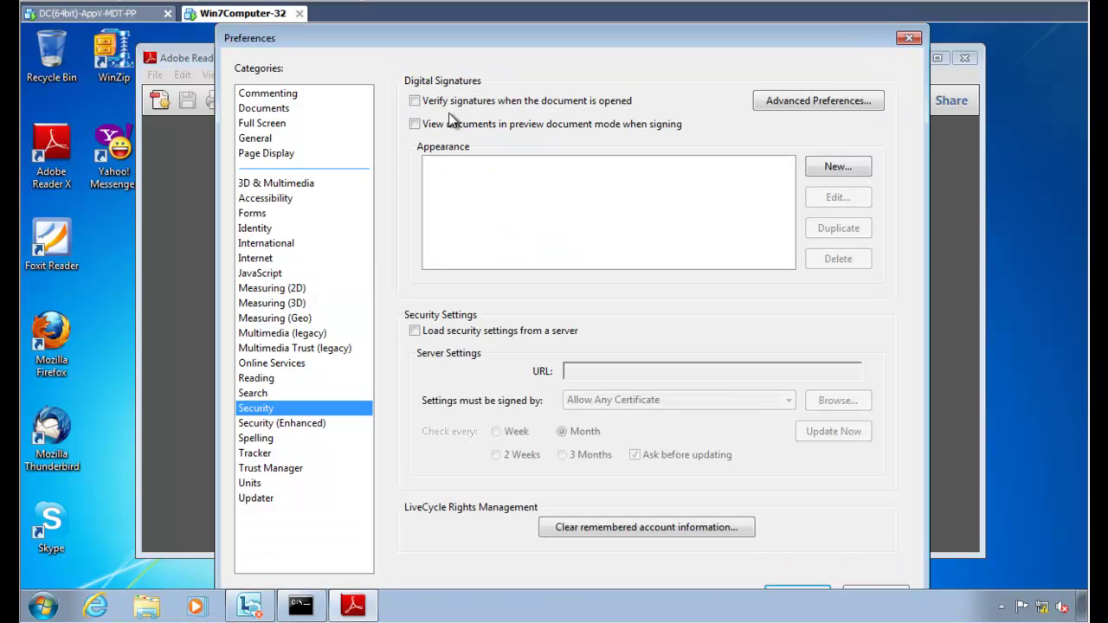
left_click(288, 422)
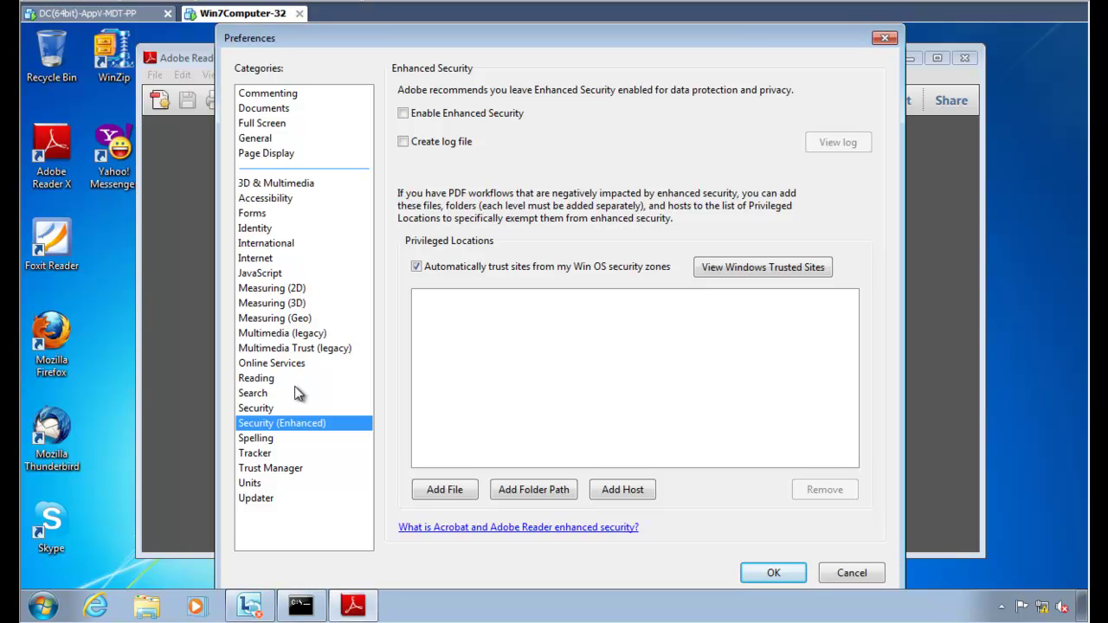
left_click(787, 576)
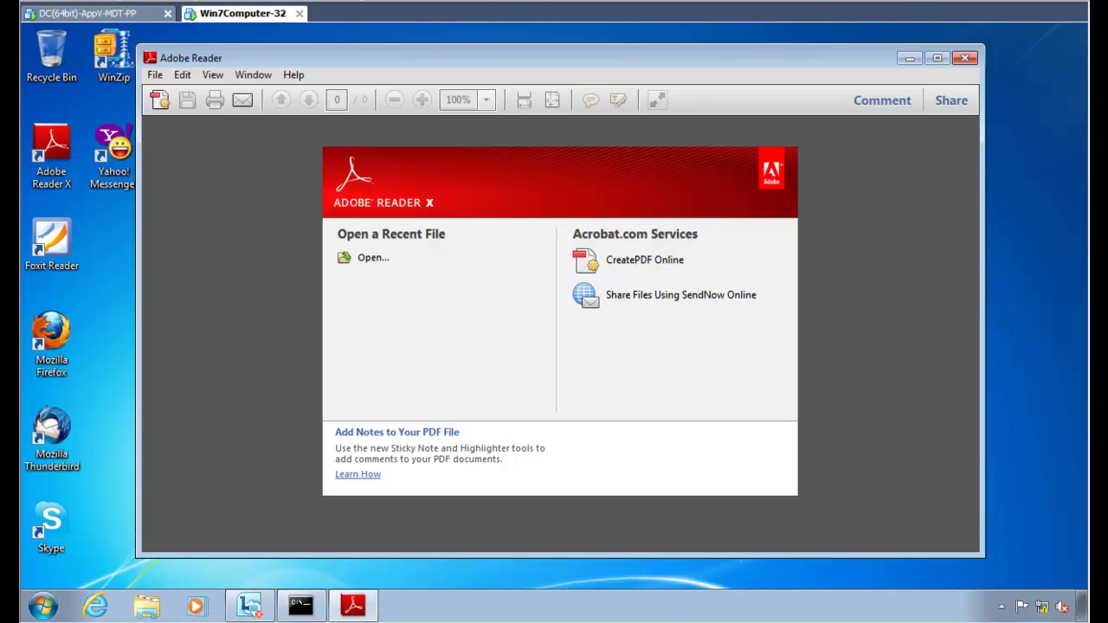
left_click(966, 58)
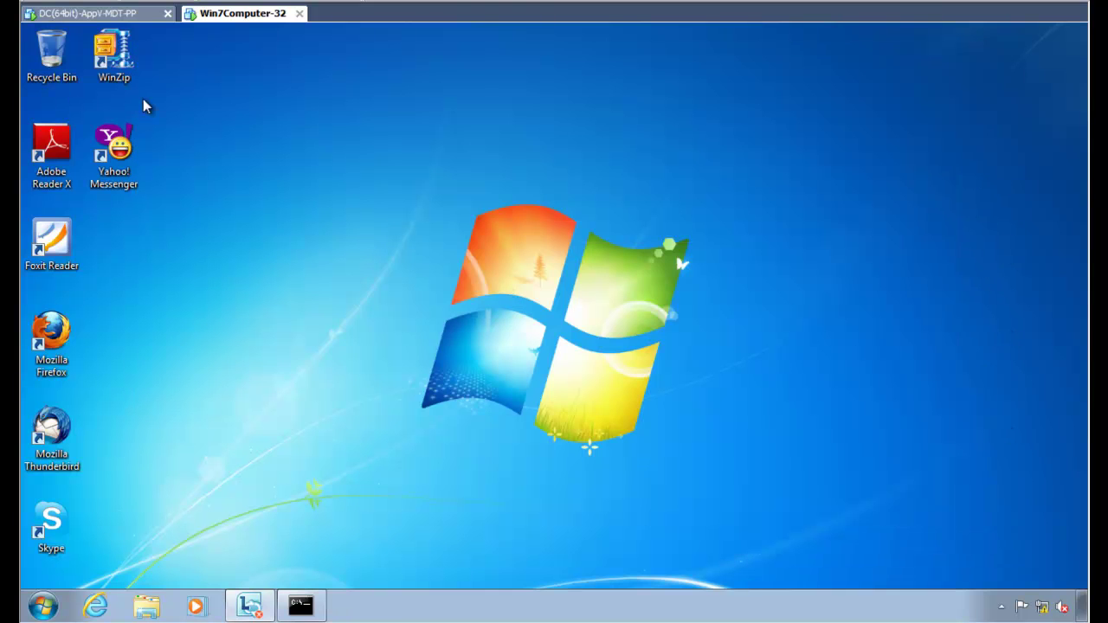
Step: Switch to the DC(64bit)-AppV-MDT-PP machine and open the PolicyPak Extensions folder on drive C
left_click(108, 13)
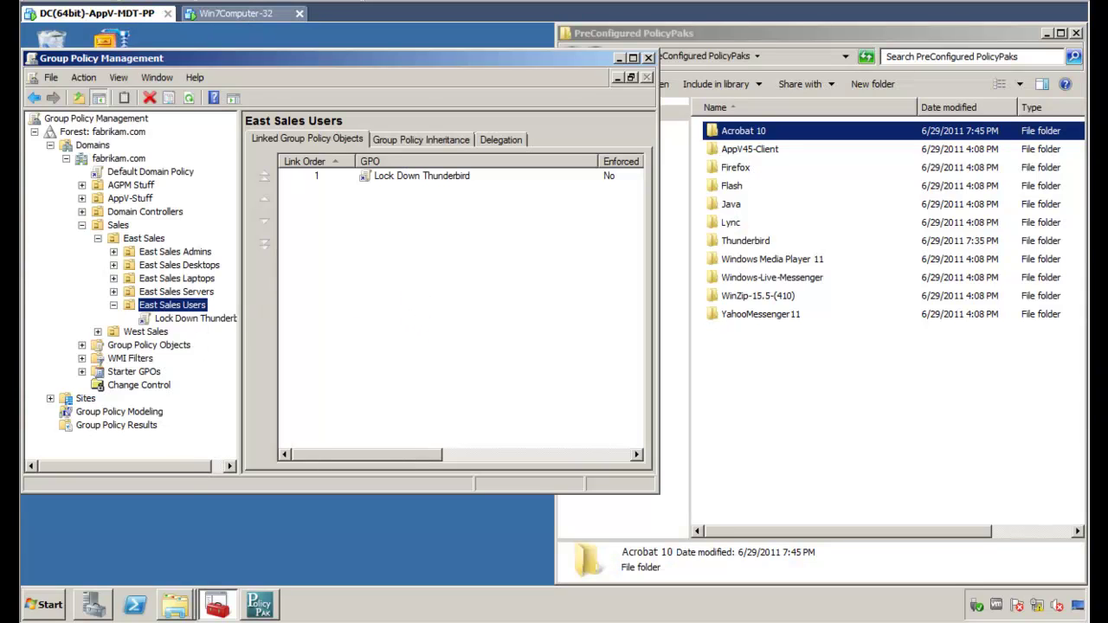
left_click(60, 599)
type("c:\\pr")
key("Down")
key("Down")
key("Down")
key("Return")
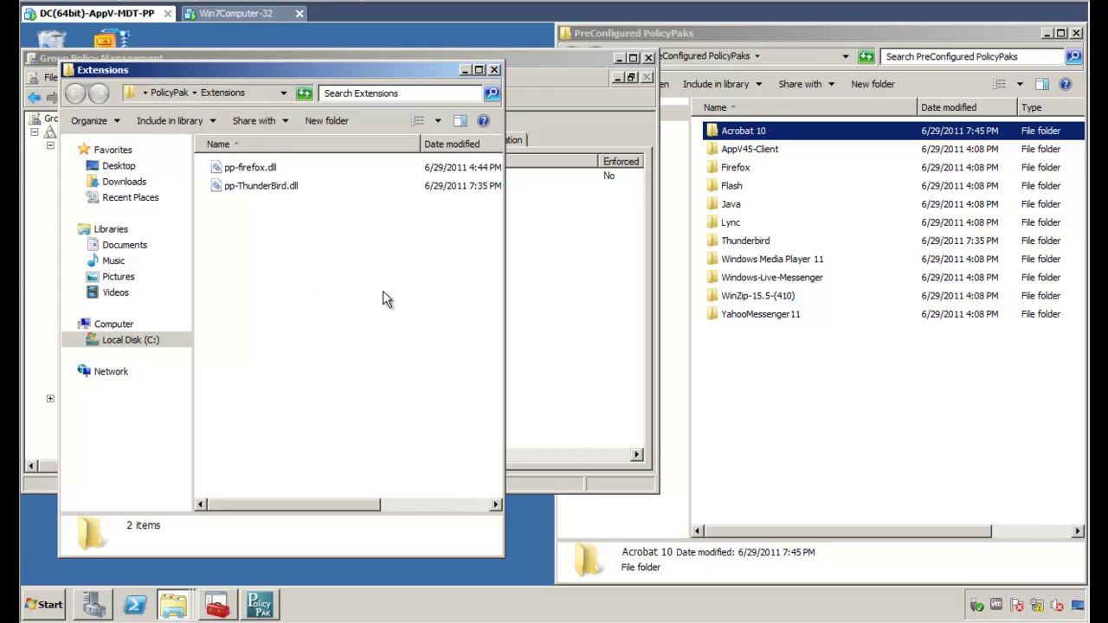
Step: Copy pp-Adobe-Reader-X.dll from the preconfigured Acrobat 10 folder into the PolicyPak Extensions folder and close the Extensions window
left_click(860, 469)
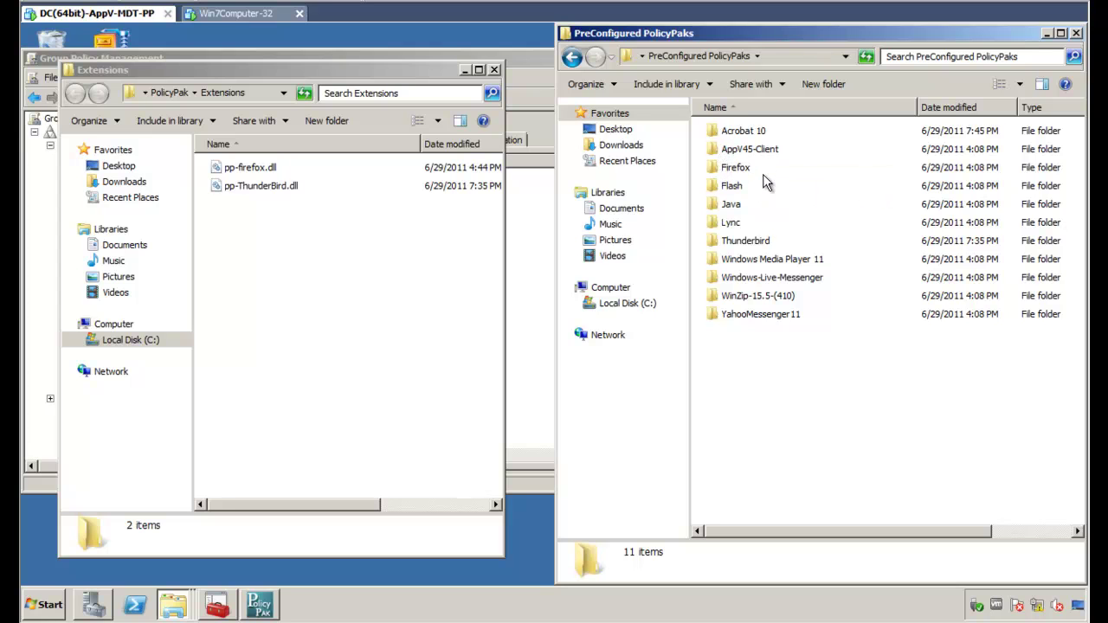
double_click(759, 131)
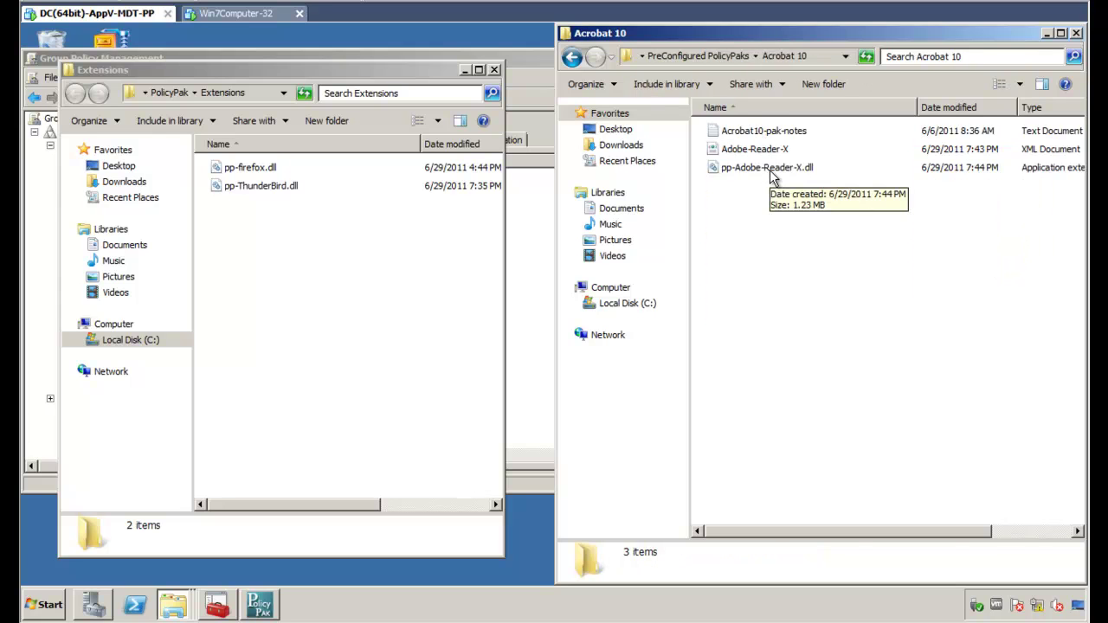
left_click_drag(770, 172, 379, 280)
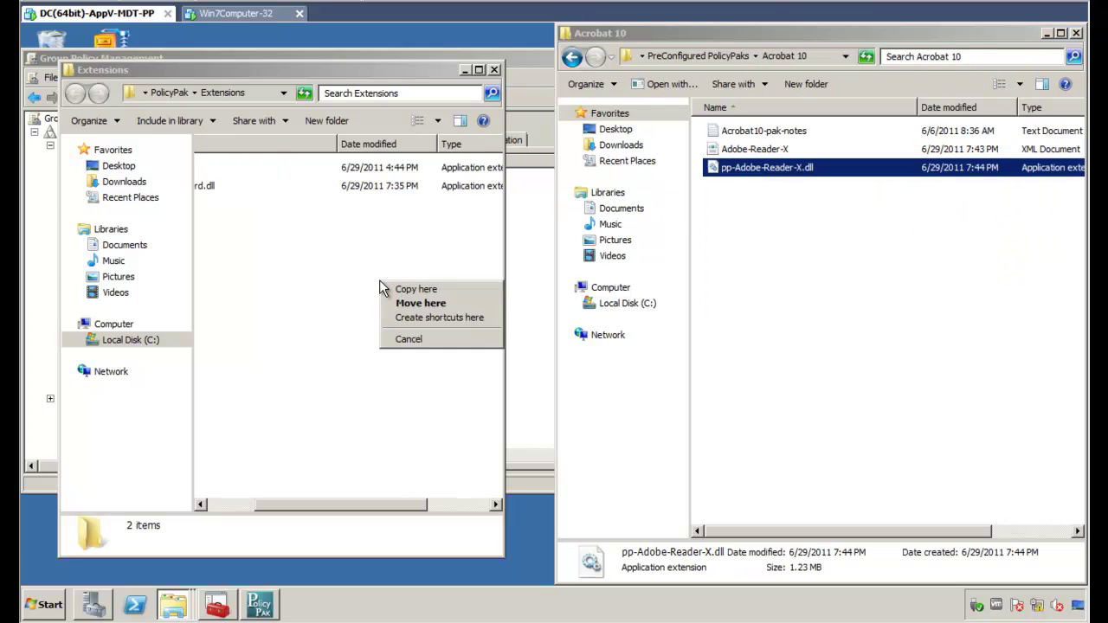
left_click(430, 291)
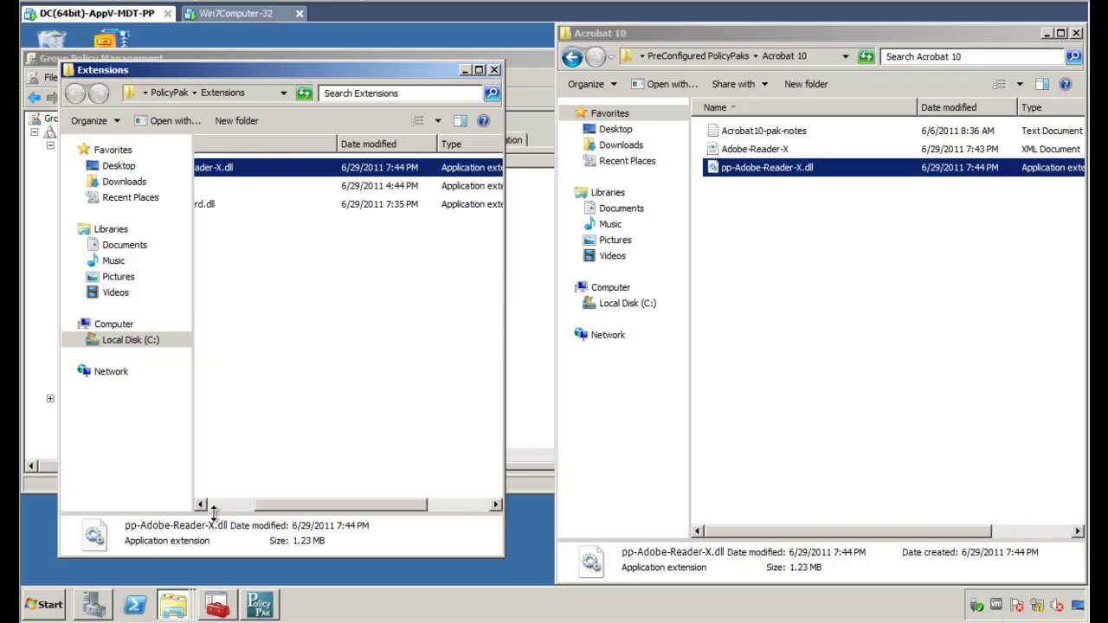
left_click(493, 70)
Step: Create a GPO named "Lock Down Acrobat X" linked to the East Sales Users organizational unit
left_click(374, 334)
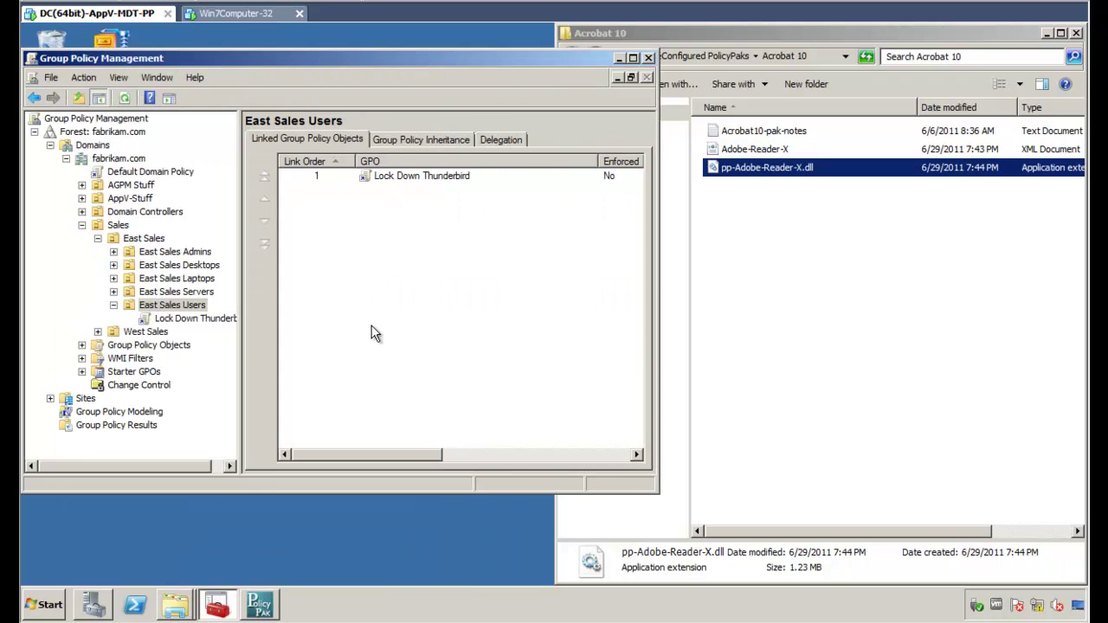
right_click(185, 311)
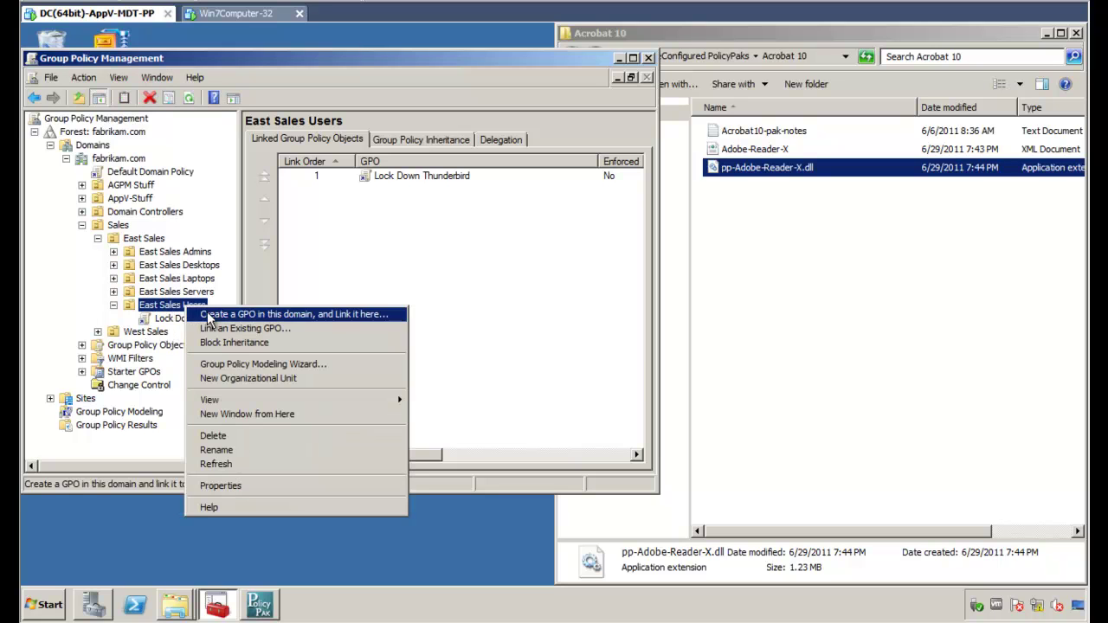
left_click(275, 317)
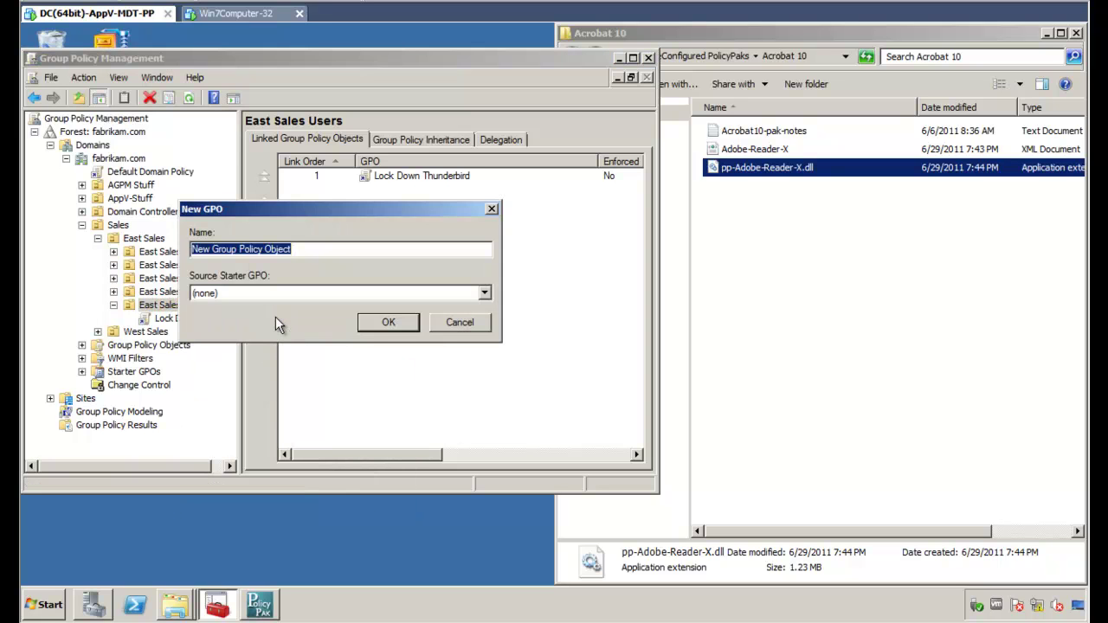
type("Lock Do")
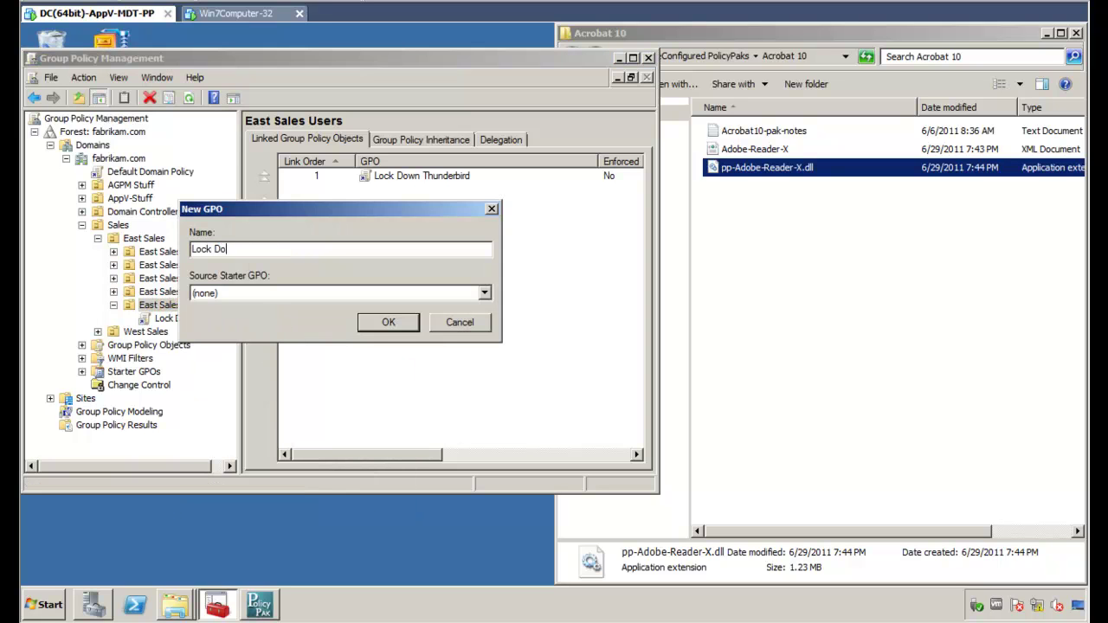
type("wn Acrobat X")
key("Return")
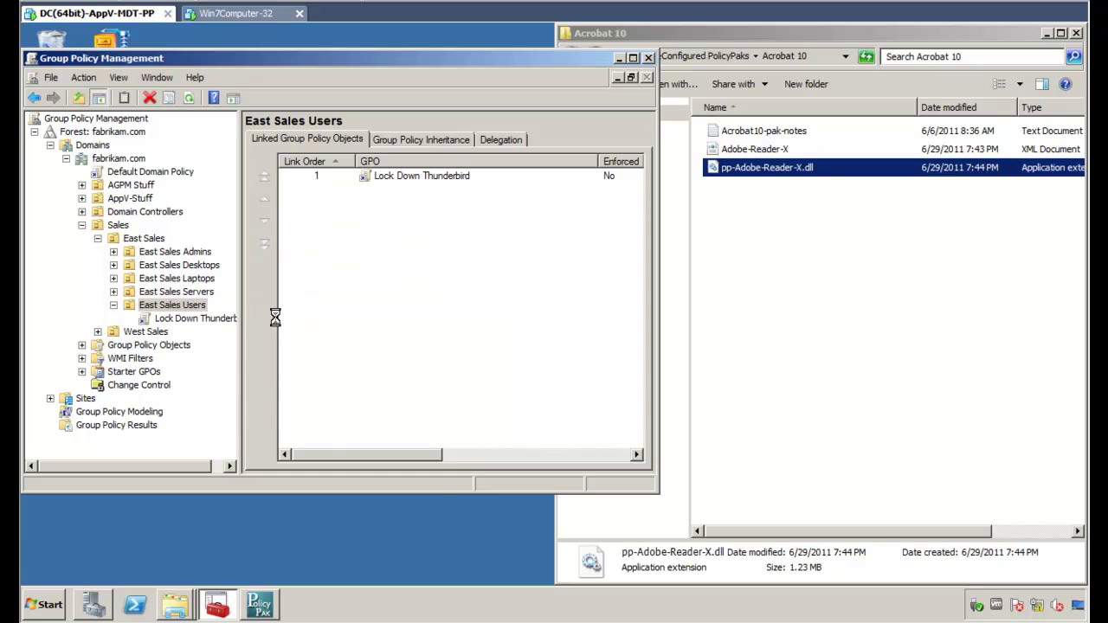
Step: Open the Lock Down Acrobat X GPO for editing and display its PolicyPak Applications under User Configuration
right_click(206, 319)
left_click(223, 325)
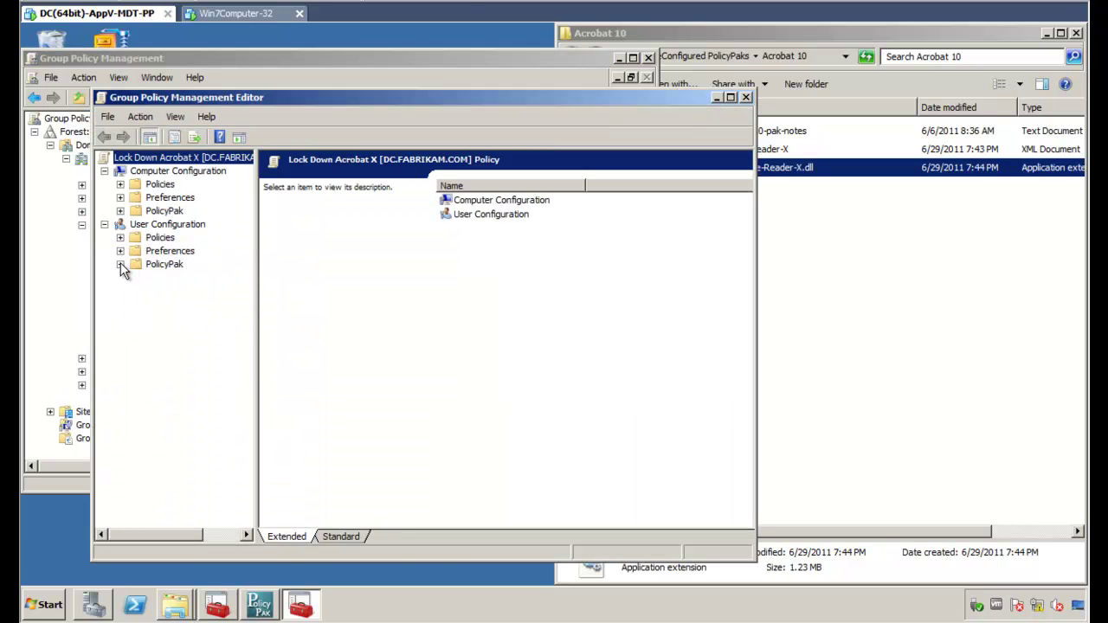
left_click(121, 264)
left_click(183, 279)
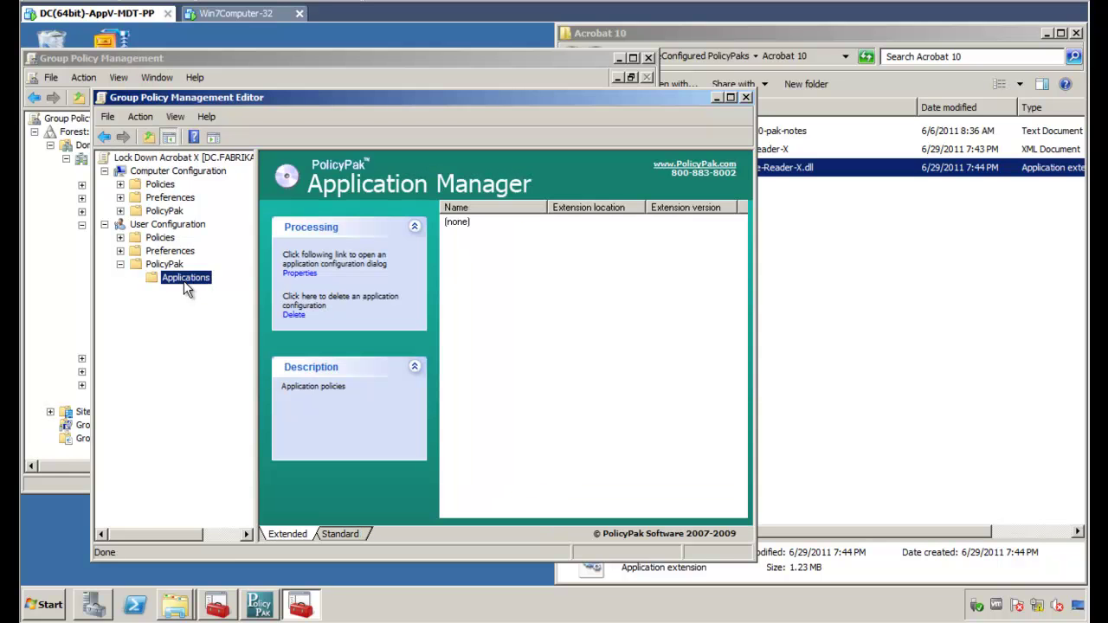
Step: Add a PolicyPak for Adobe Reader X configuration to the user-side Applications and open its settings
right_click(184, 280)
mouse_move(223, 295)
mouse_move(276, 294)
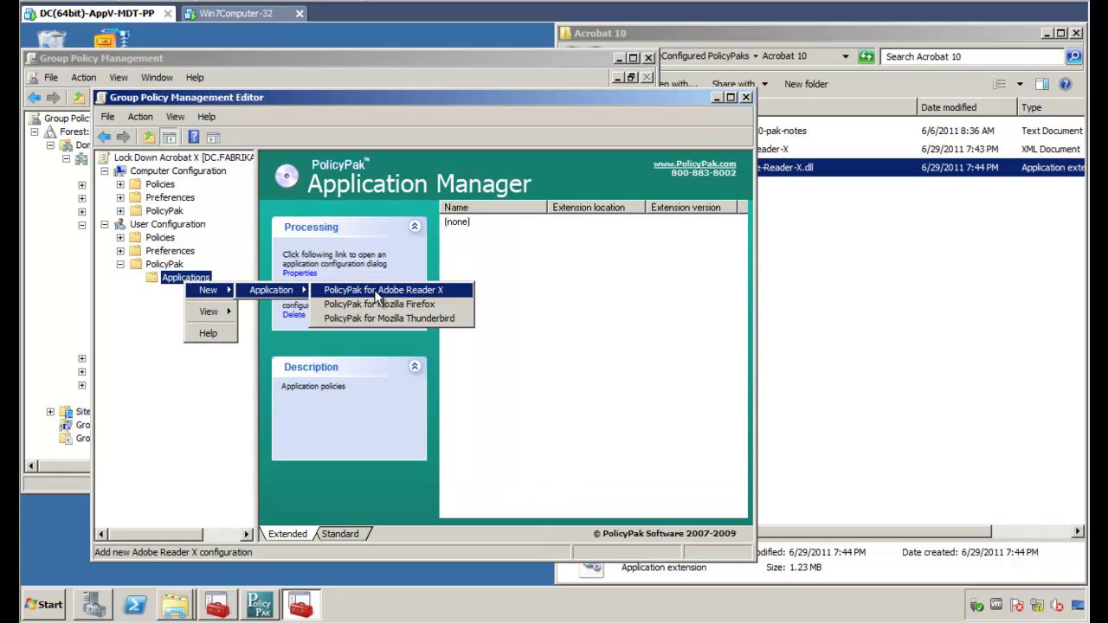
left_click(448, 292)
double_click(504, 224)
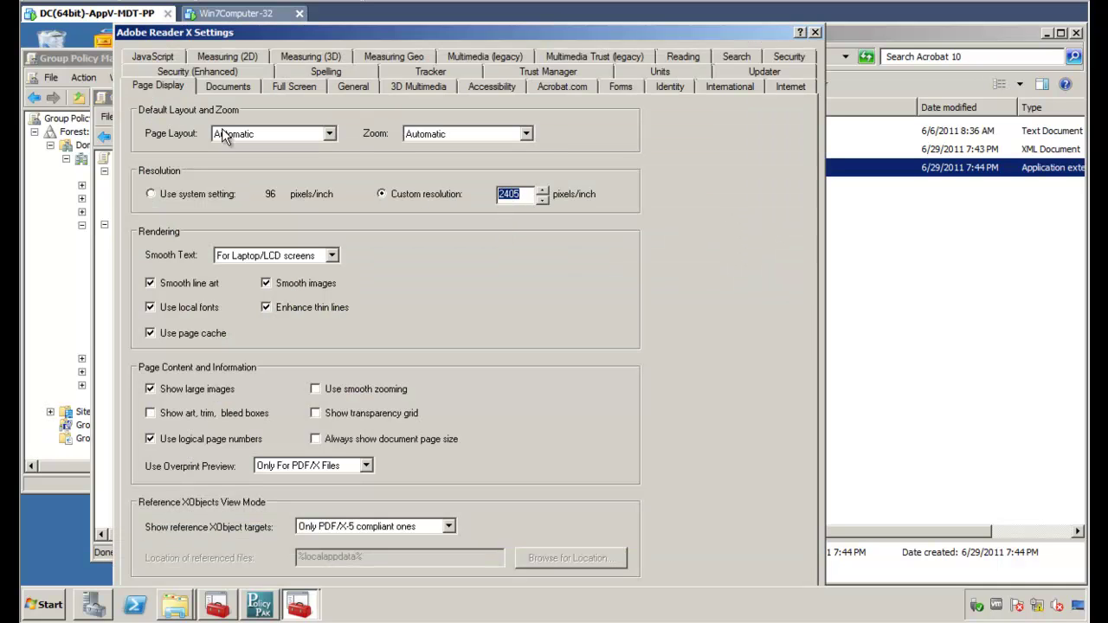
Step: Turn off Enable Acrobat JavaScript in the policy and set its corresponding control to be disabled in the target application
left_click(152, 55)
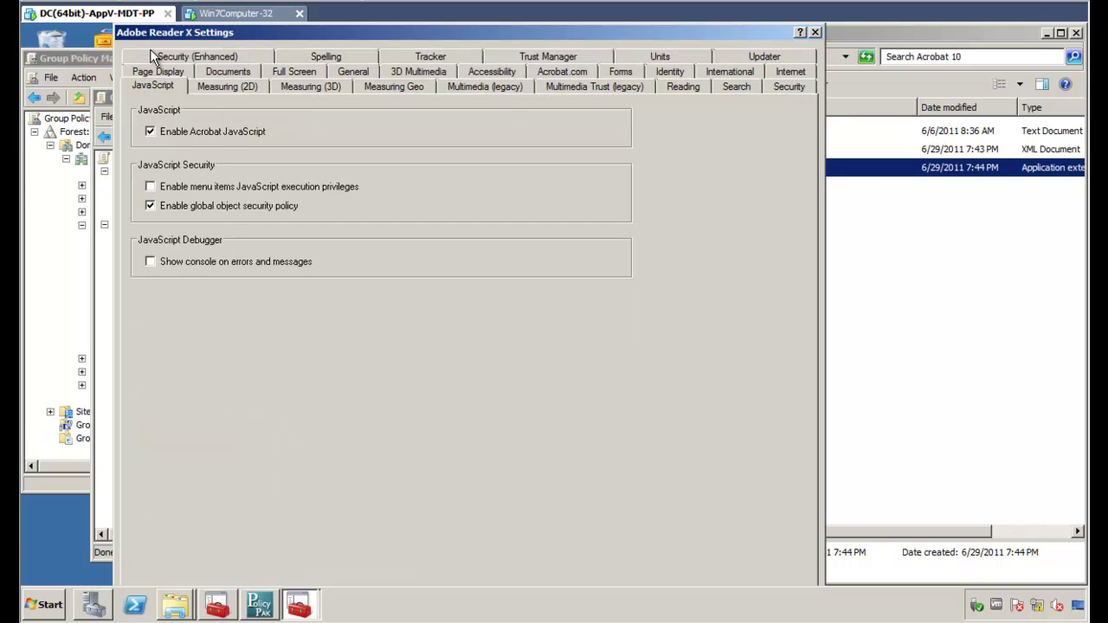
left_click(208, 134)
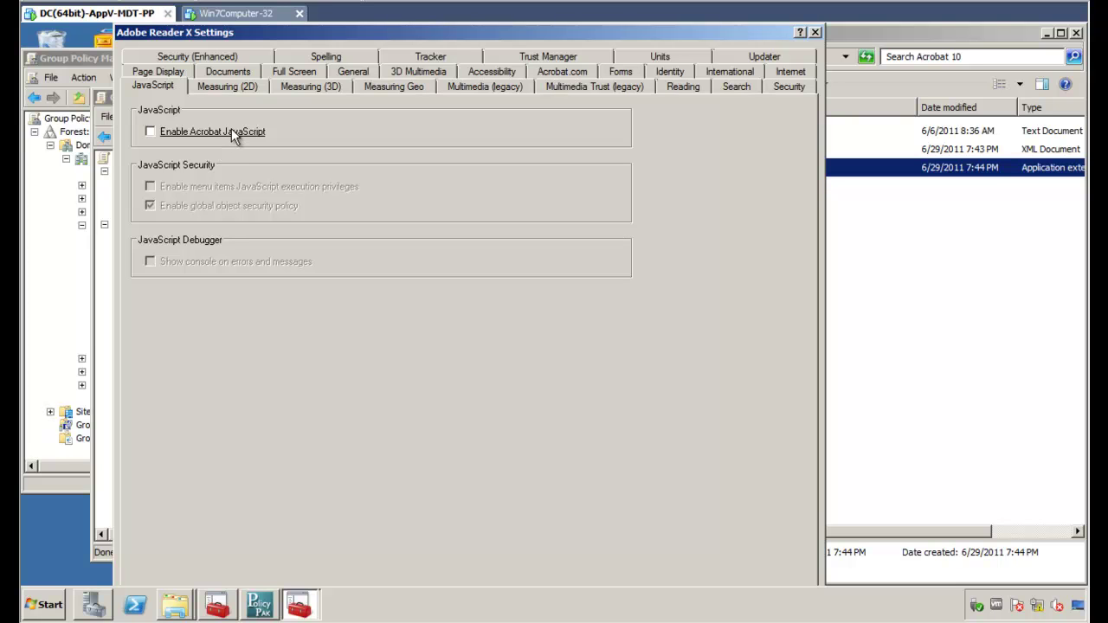
right_click(236, 134)
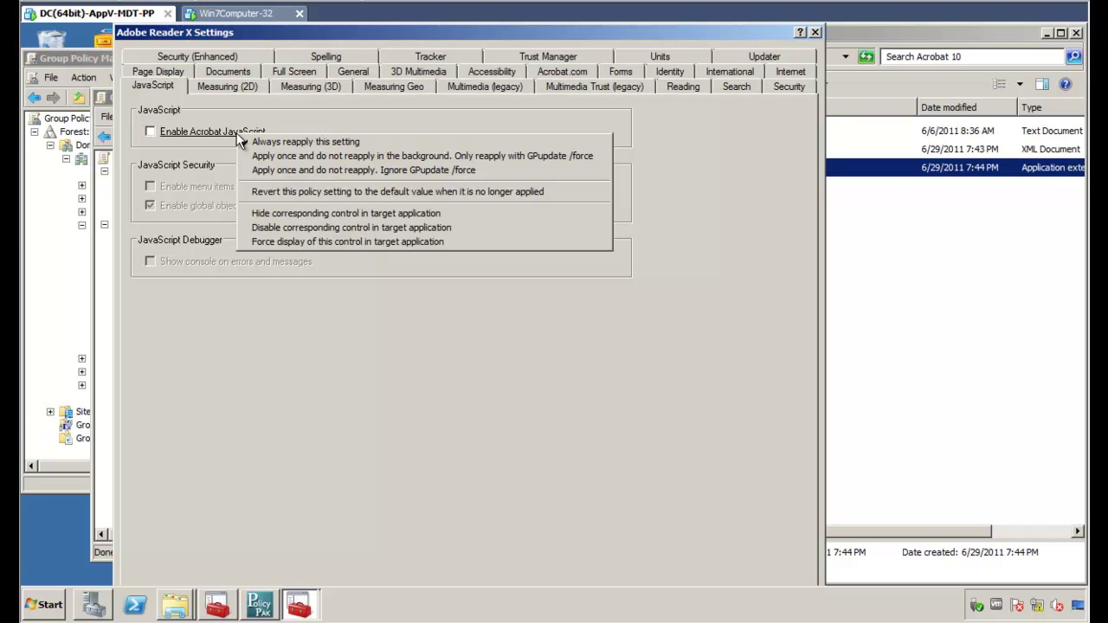
left_click(458, 227)
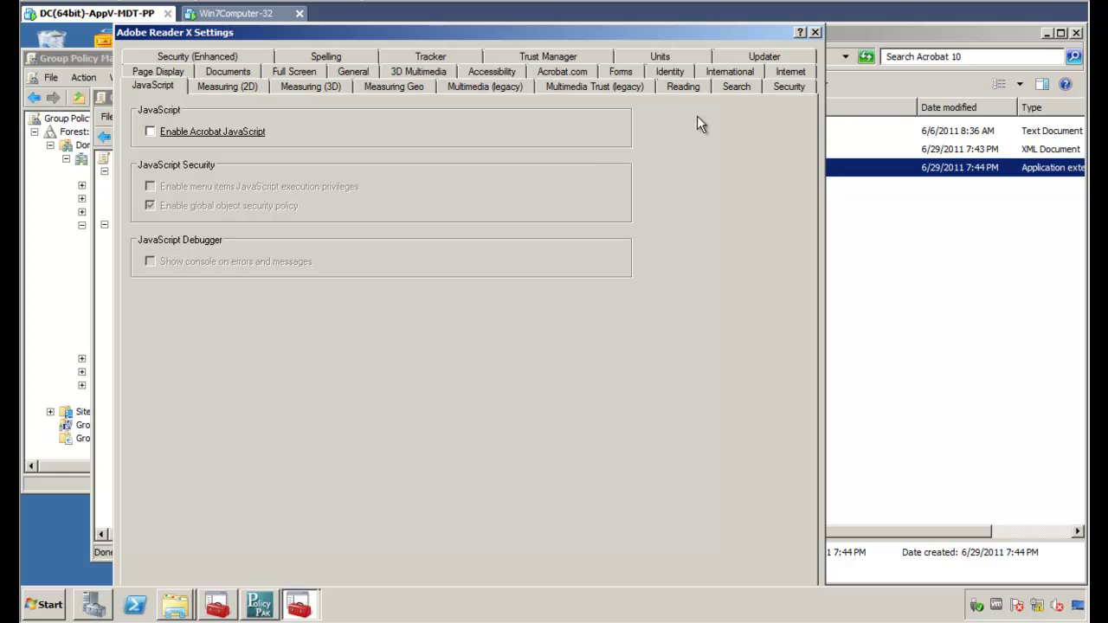
Step: Enforce "Verify signatures when the document is opened" and "Enable Enhanced Security" as checked settings in the policy
left_click(787, 87)
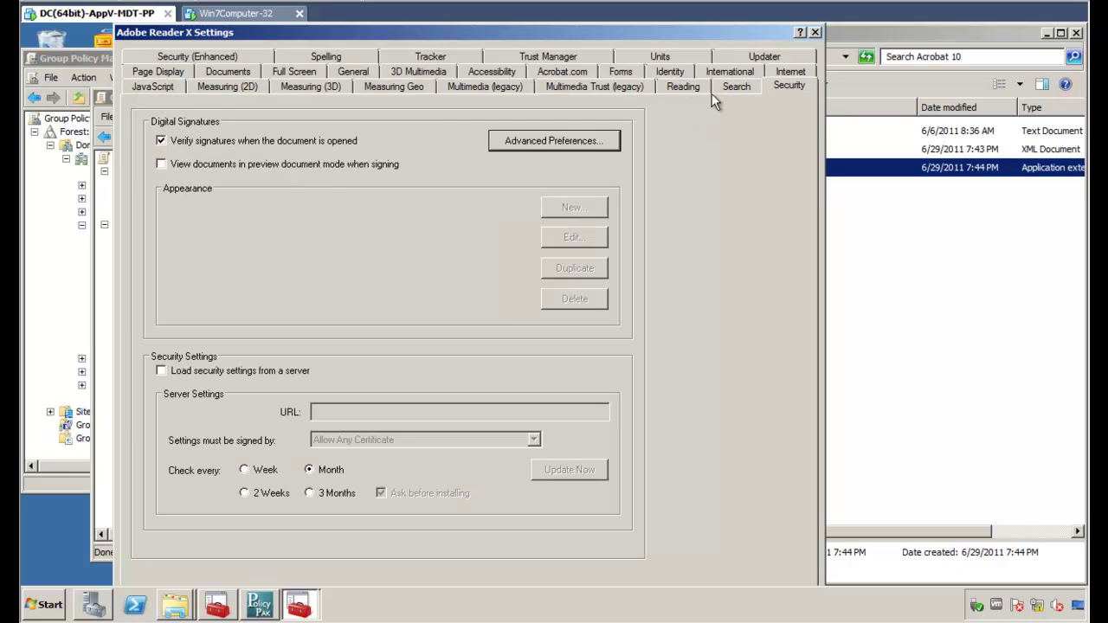
left_click(190, 142)
left_click(230, 58)
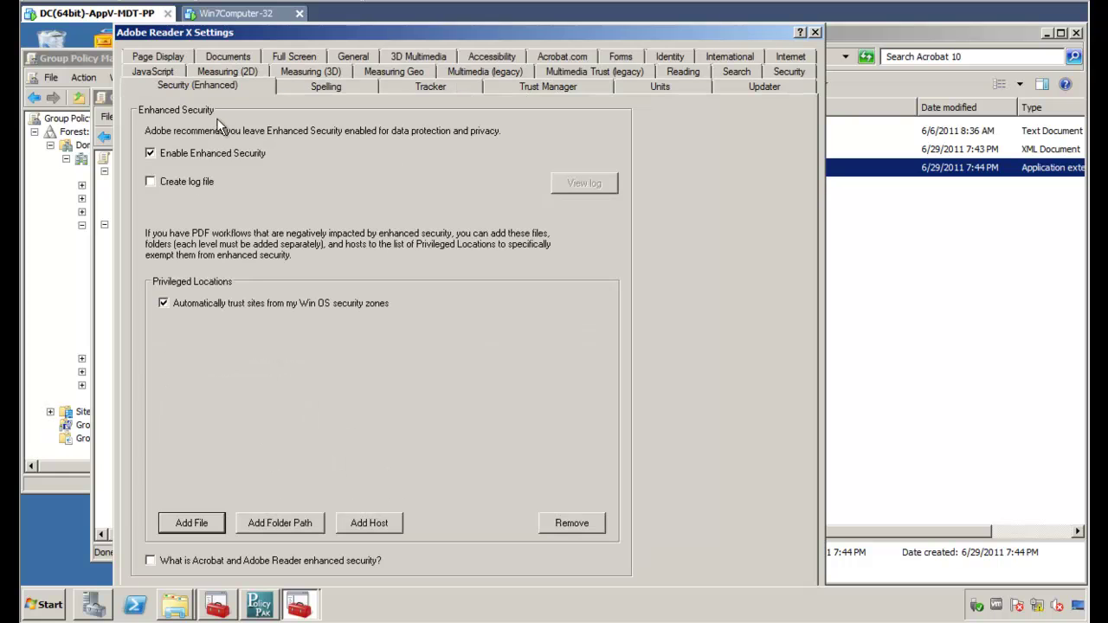
left_click(199, 154)
left_click(199, 154)
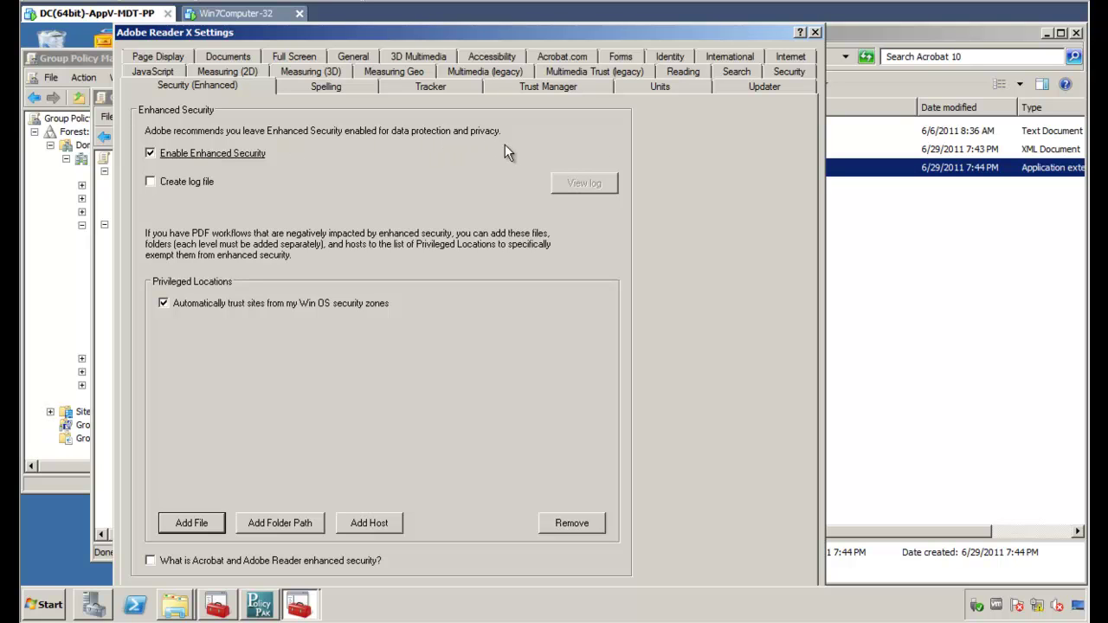
Step: Set the updater policy to "Do not download or install updates automatically" and save the Adobe Reader X settings
left_click(764, 87)
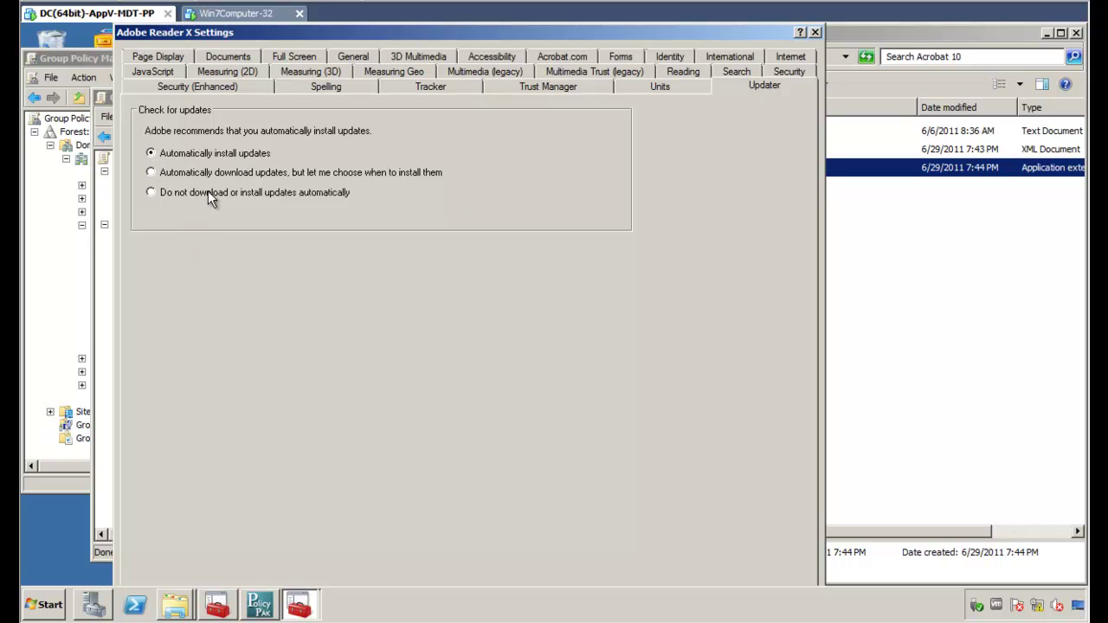
left_click(170, 191)
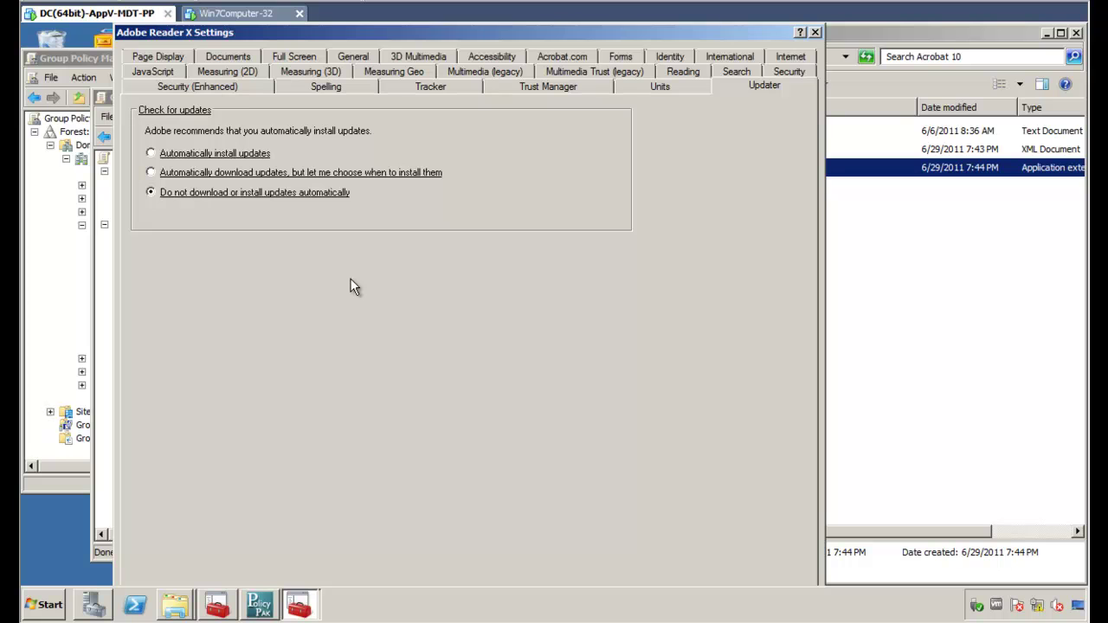
key("Return")
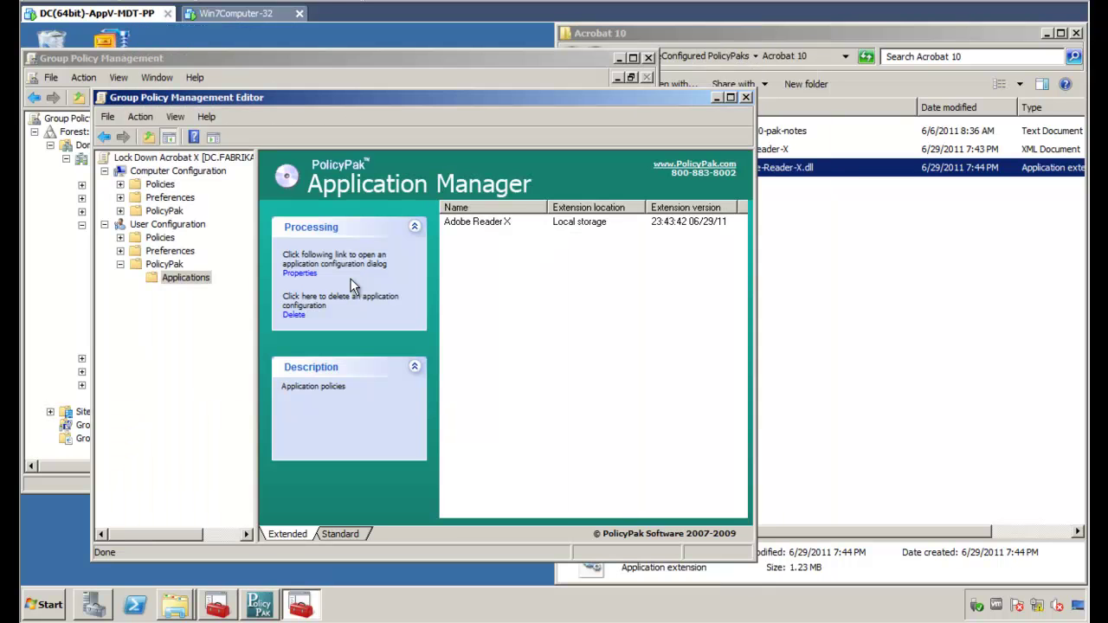
Step: Switch to the Win7Computer-32 machine and run gpupdate in its command prompt
left_click(242, 14)
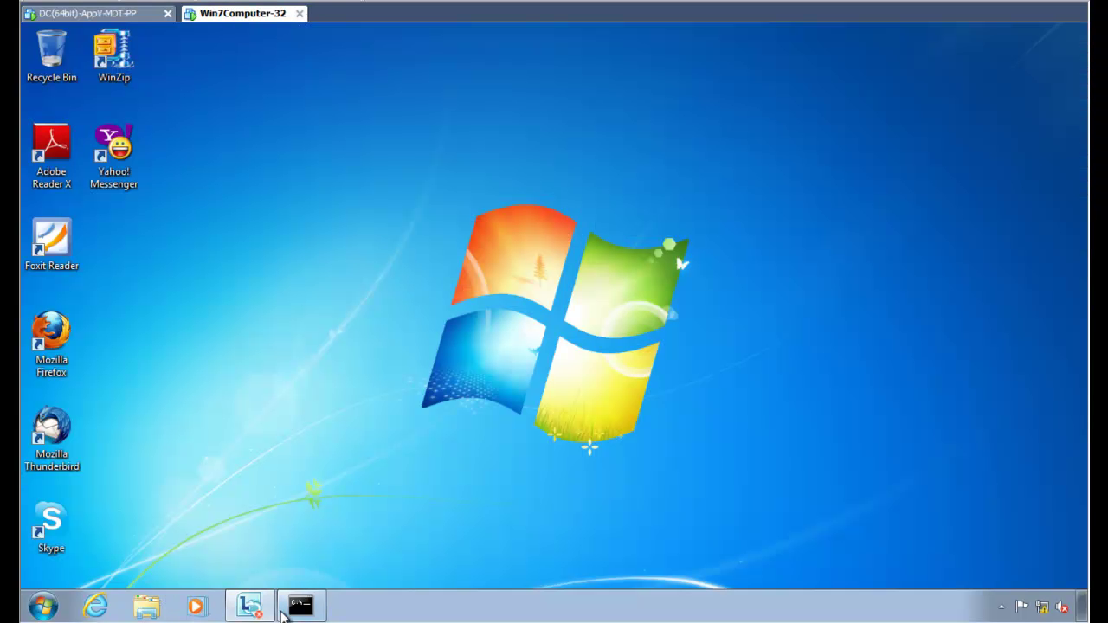
left_click(316, 591)
type("gpupdate")
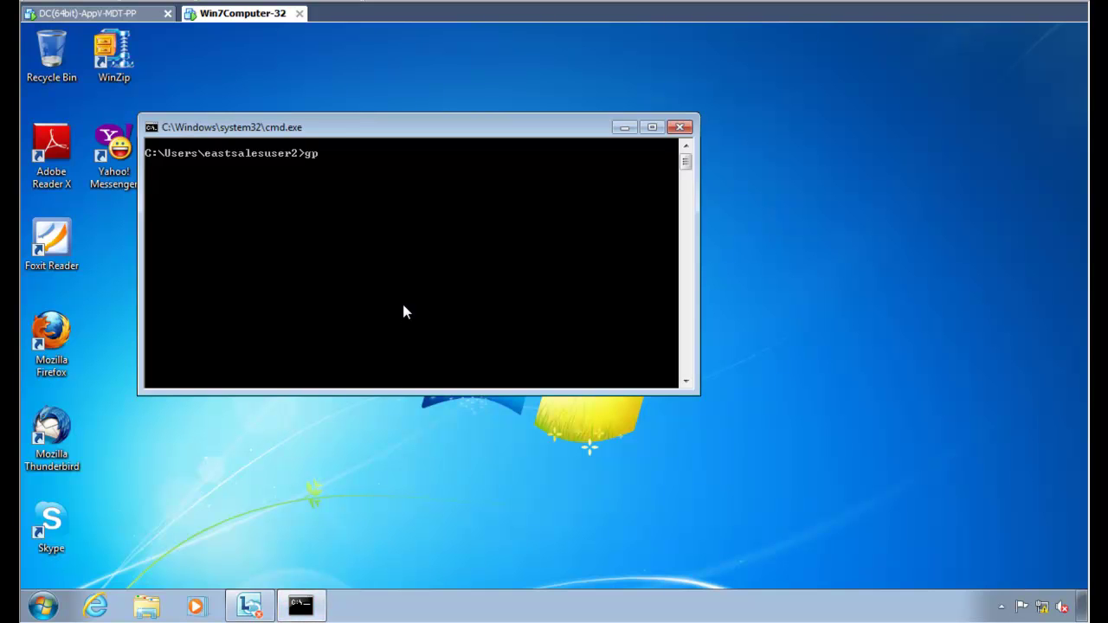
key("Return")
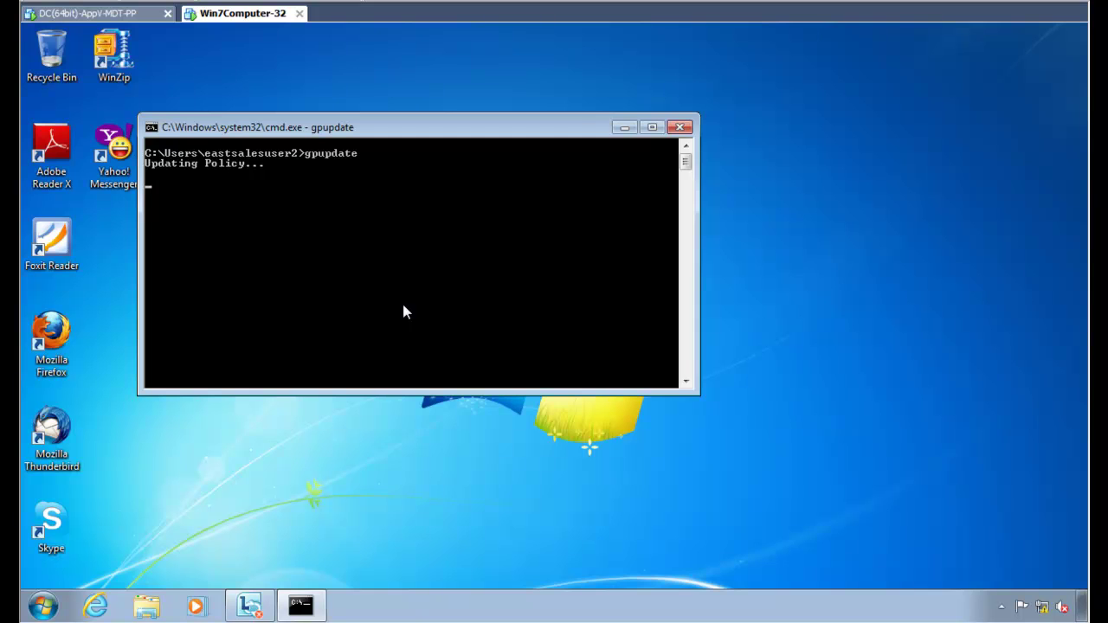
left_click(375, 451)
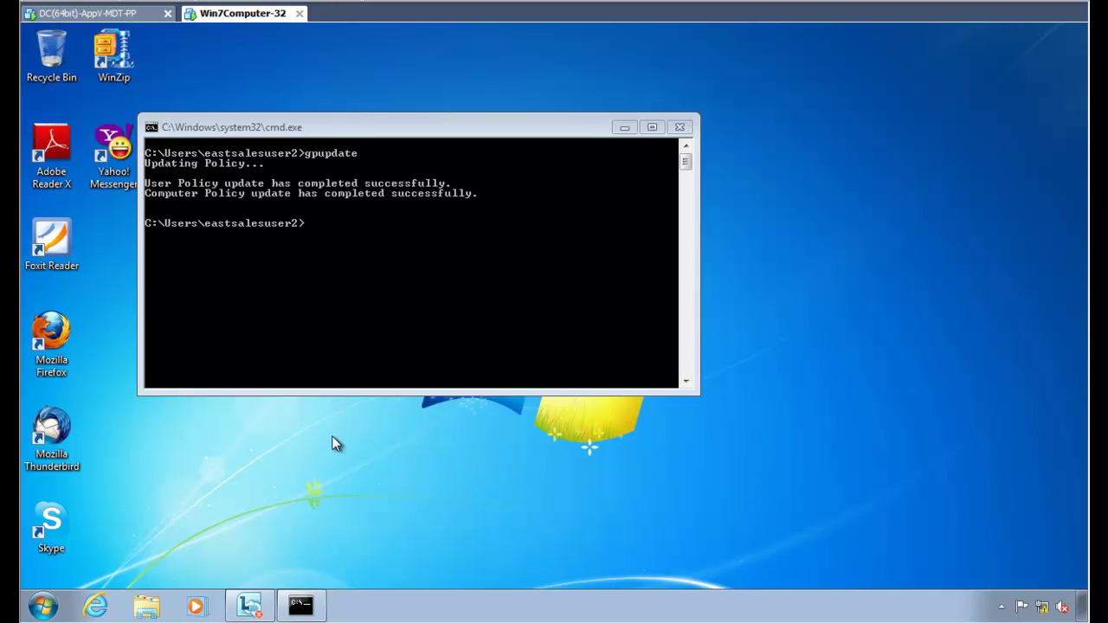
Step: Launch Adobe Reader X, review its JavaScript, Security, Security (Enhanced) and Updater preferences, and close Reader
double_click(48, 151)
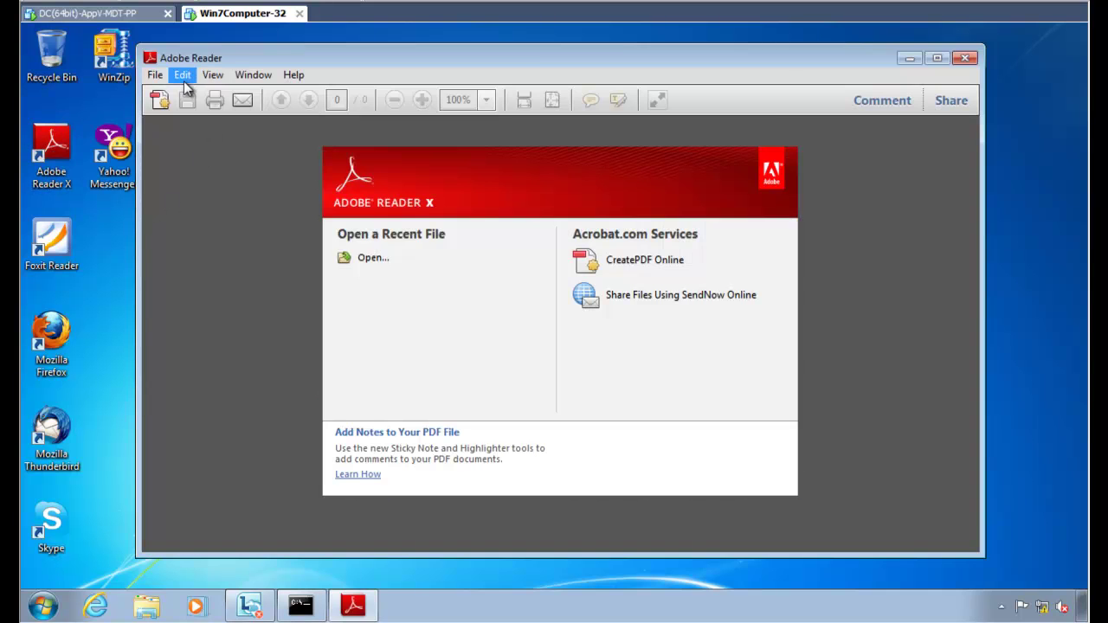
left_click(184, 82)
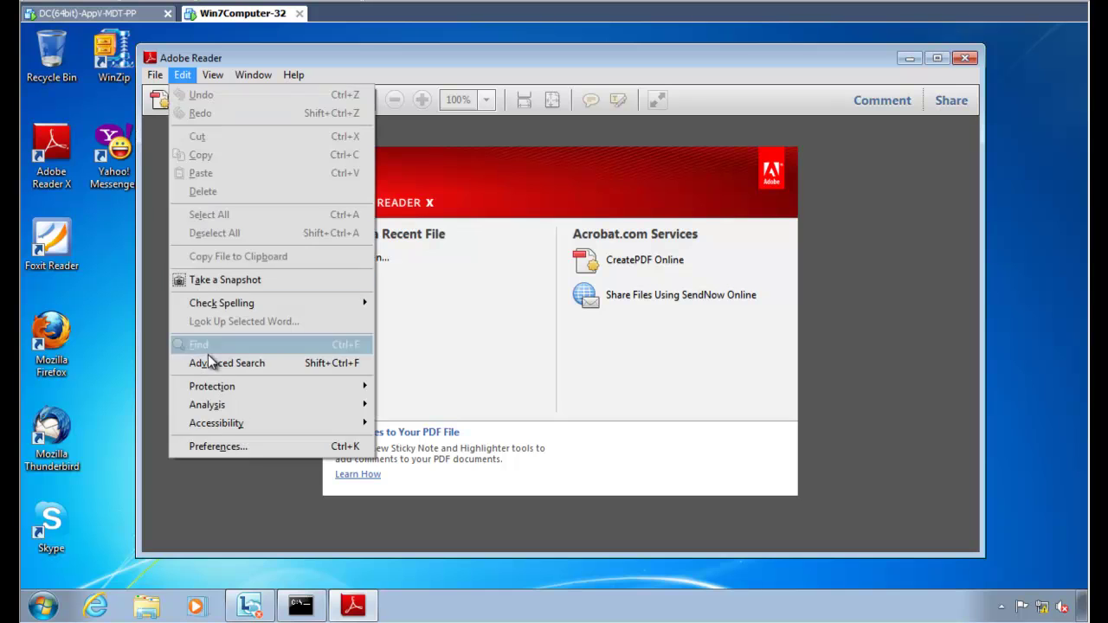
left_click(239, 453)
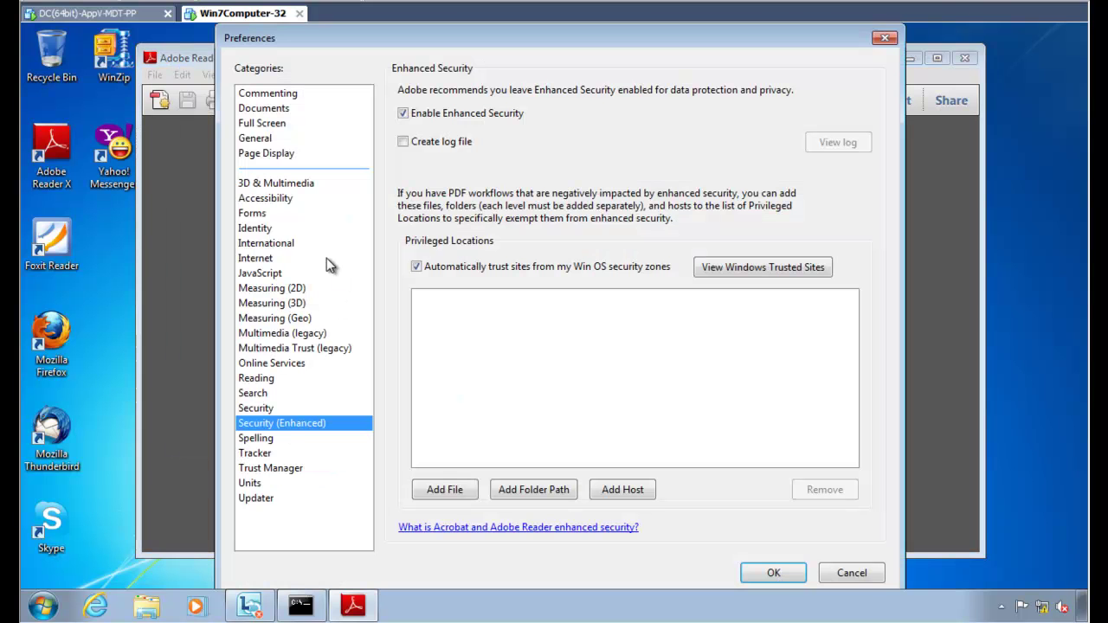
left_click(270, 272)
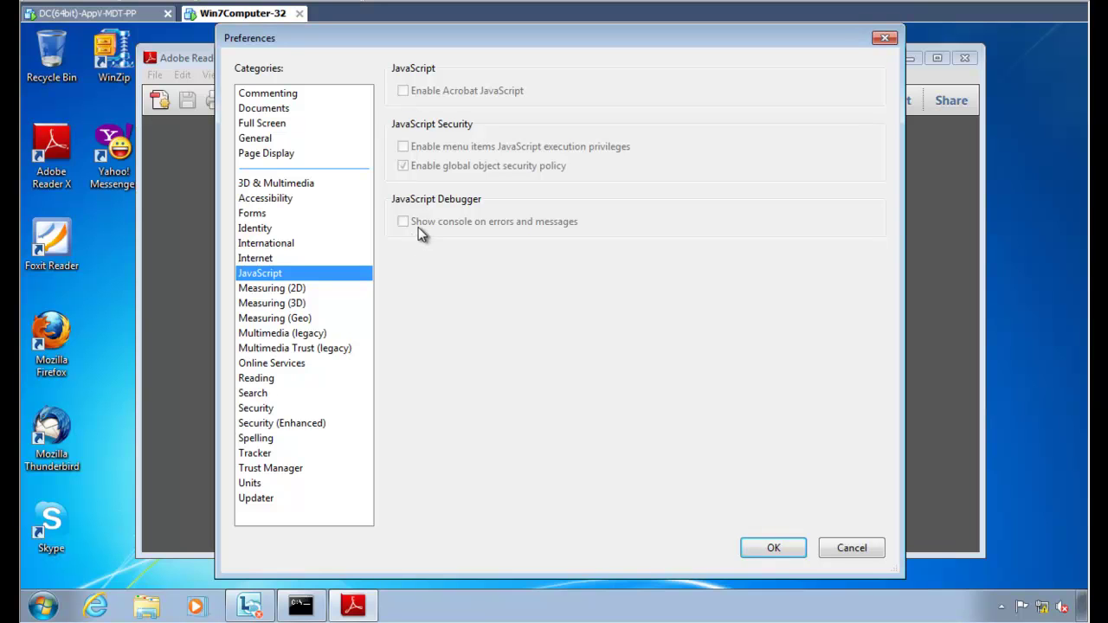
left_click(260, 408)
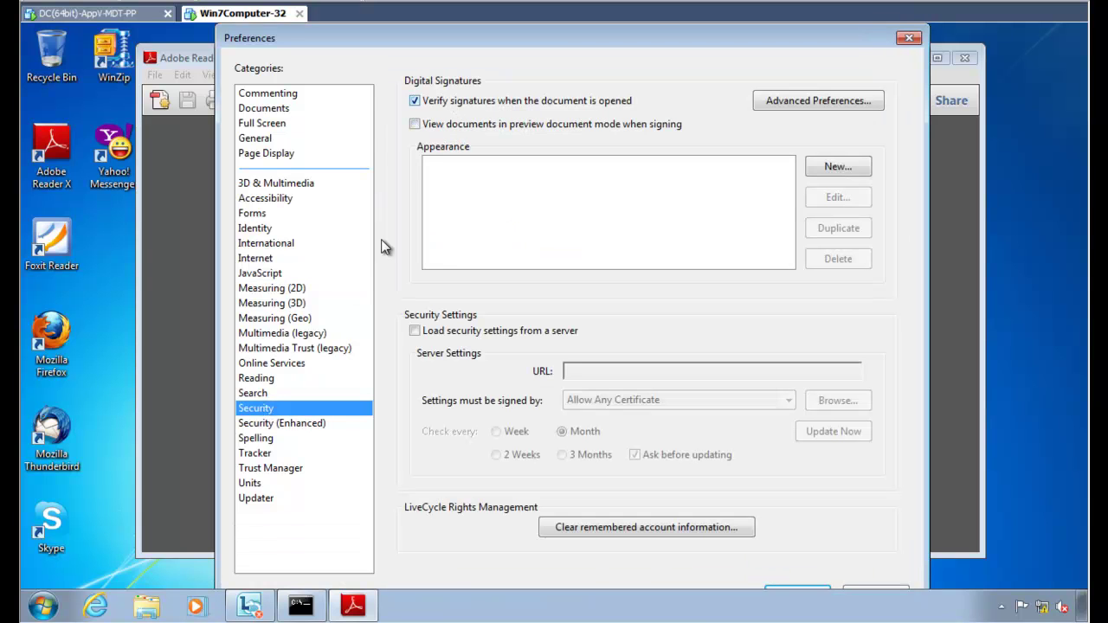
left_click(281, 423)
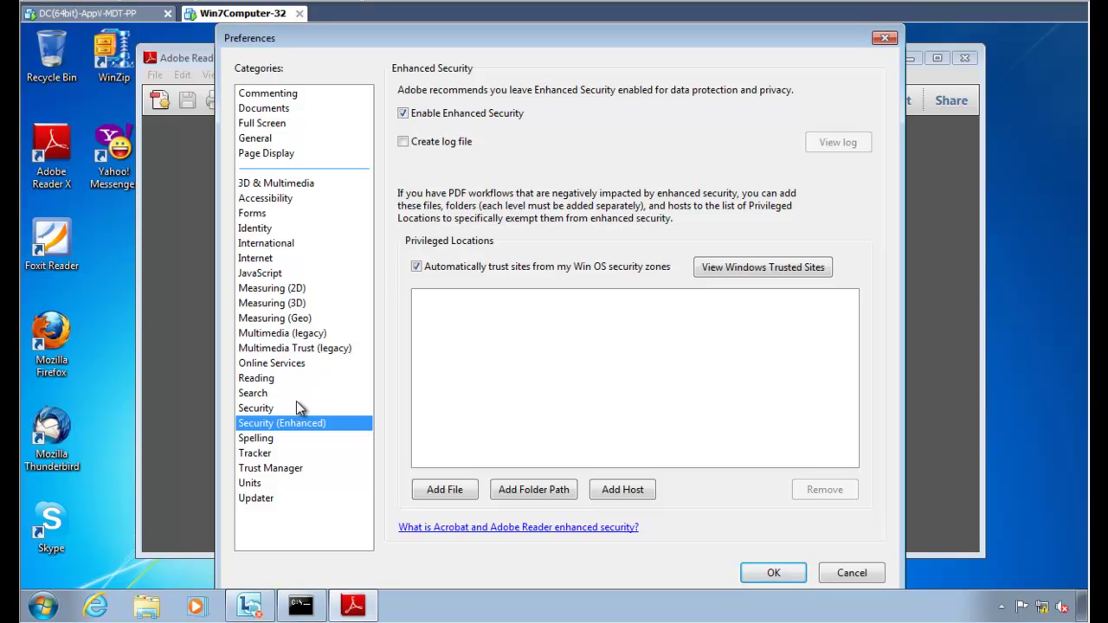
left_click(260, 500)
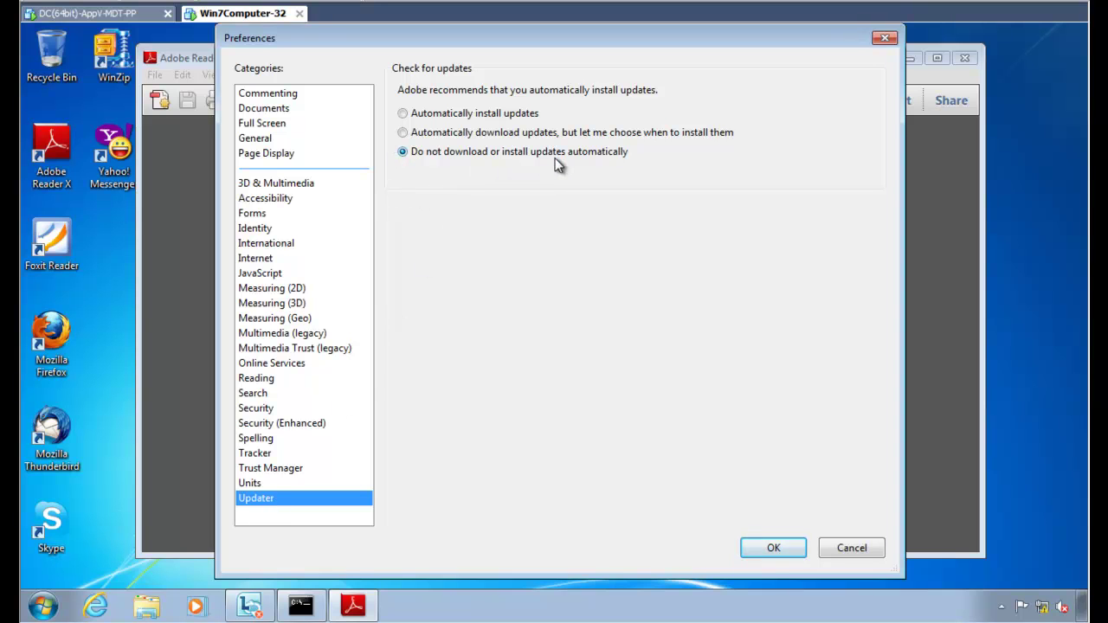
left_click(271, 423)
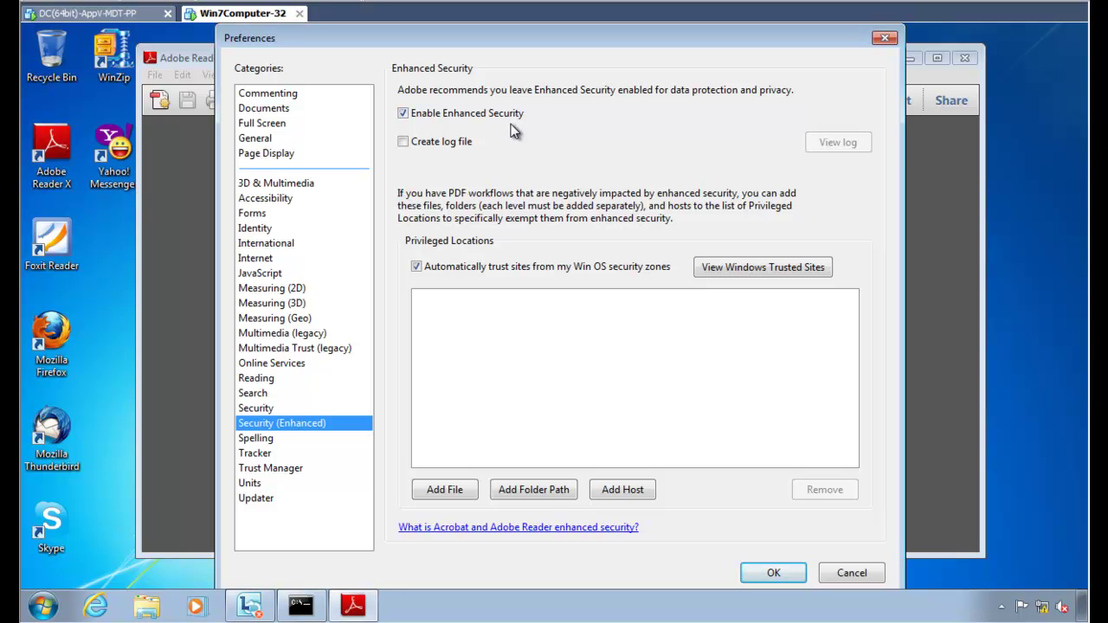
left_click(881, 52)
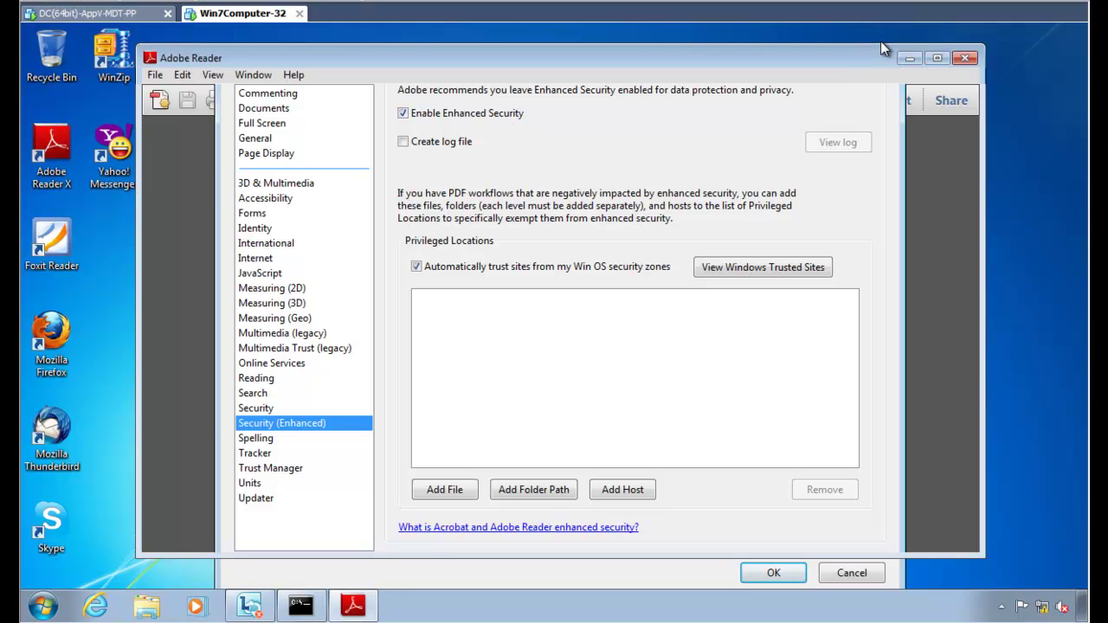
left_click(964, 58)
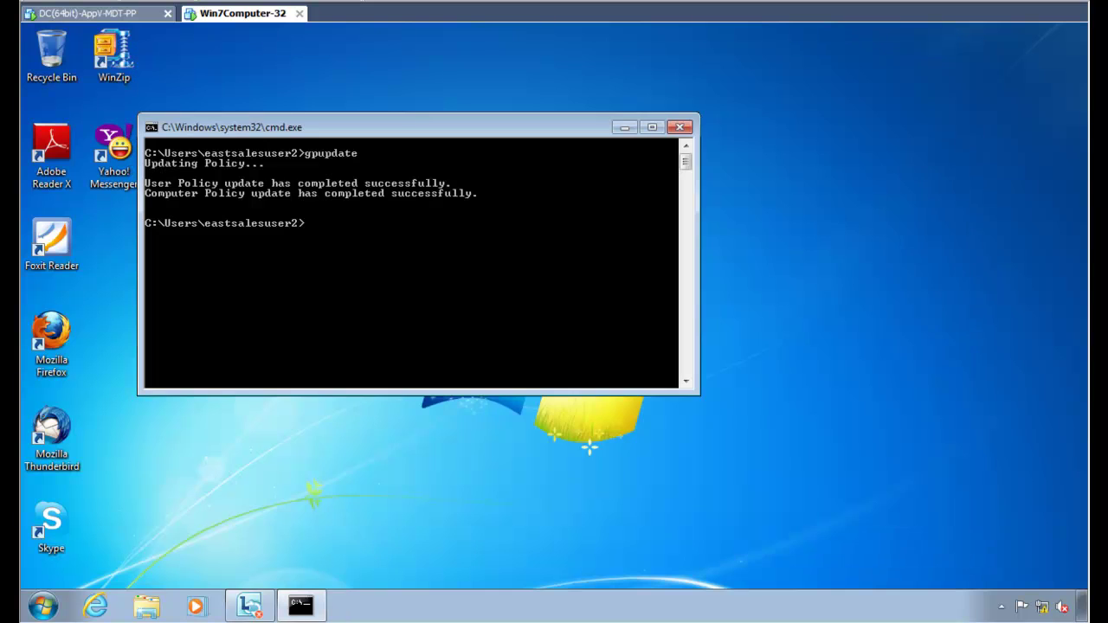
Step: On the DC(64bit)-AppV-MDT-PP machine, set the Adobe Reader X policy to hide the Enable Enhanced Security control in the target application
left_click(117, 19)
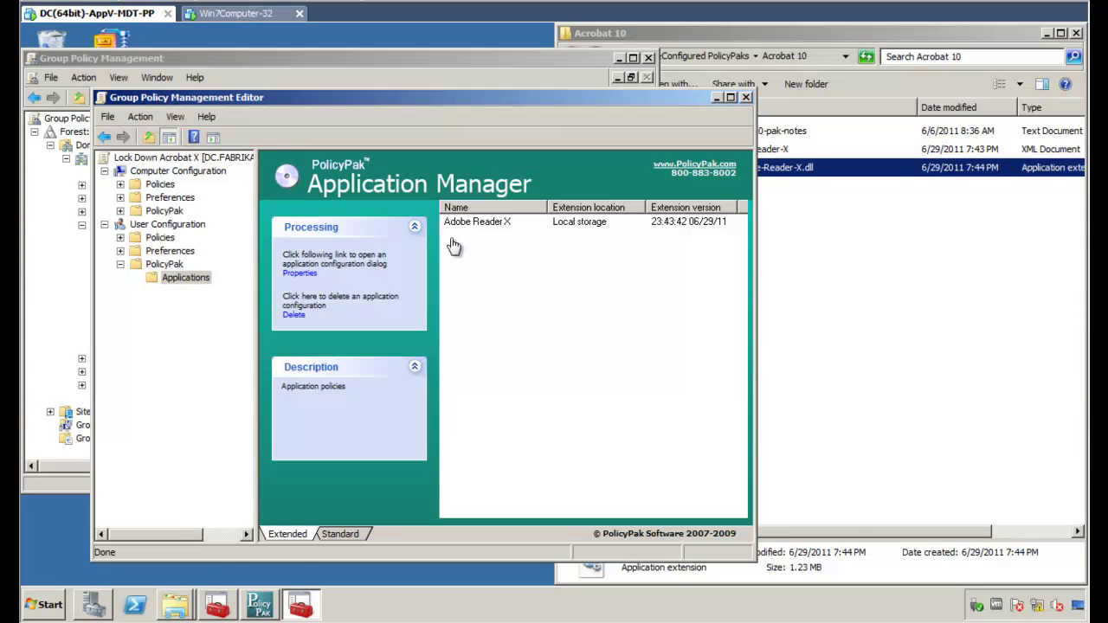
double_click(471, 224)
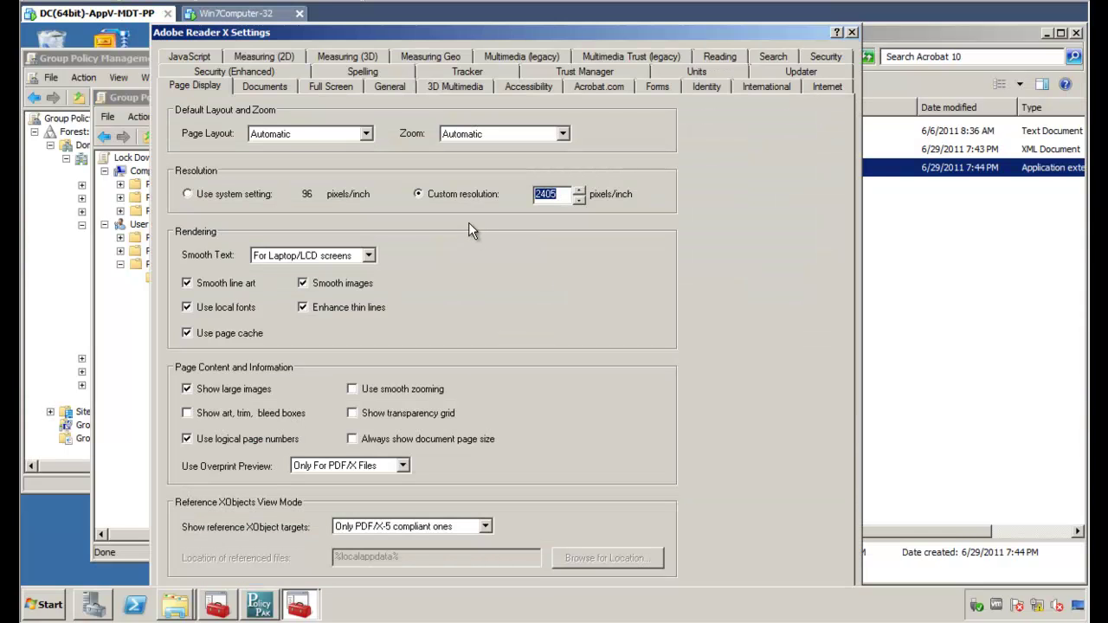
left_click(264, 74)
right_click(270, 154)
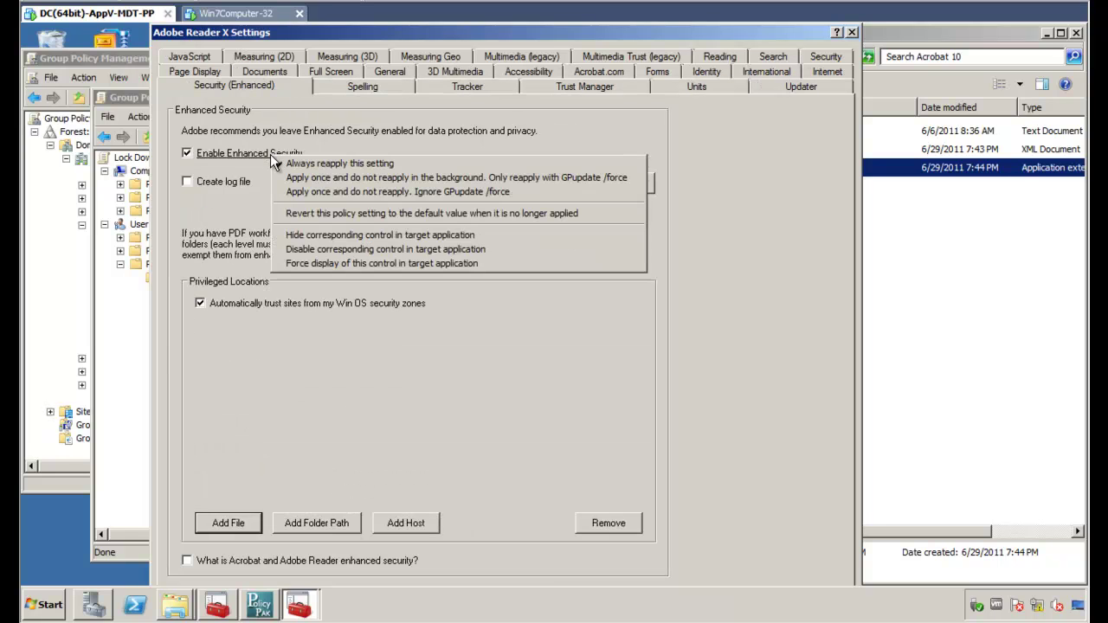
left_click(490, 239)
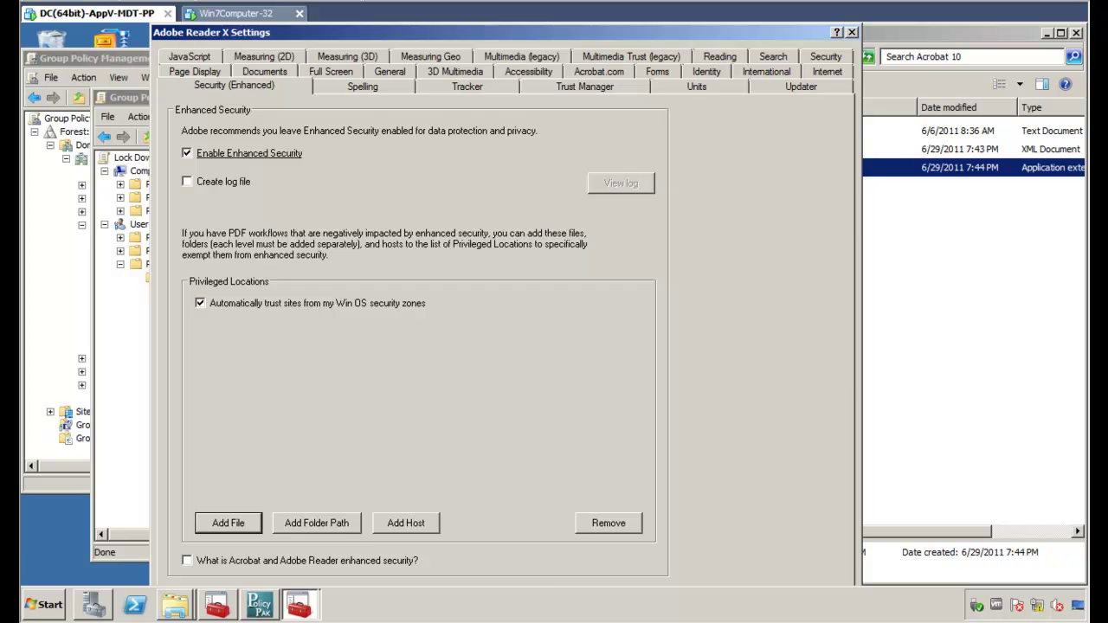
key("Escape")
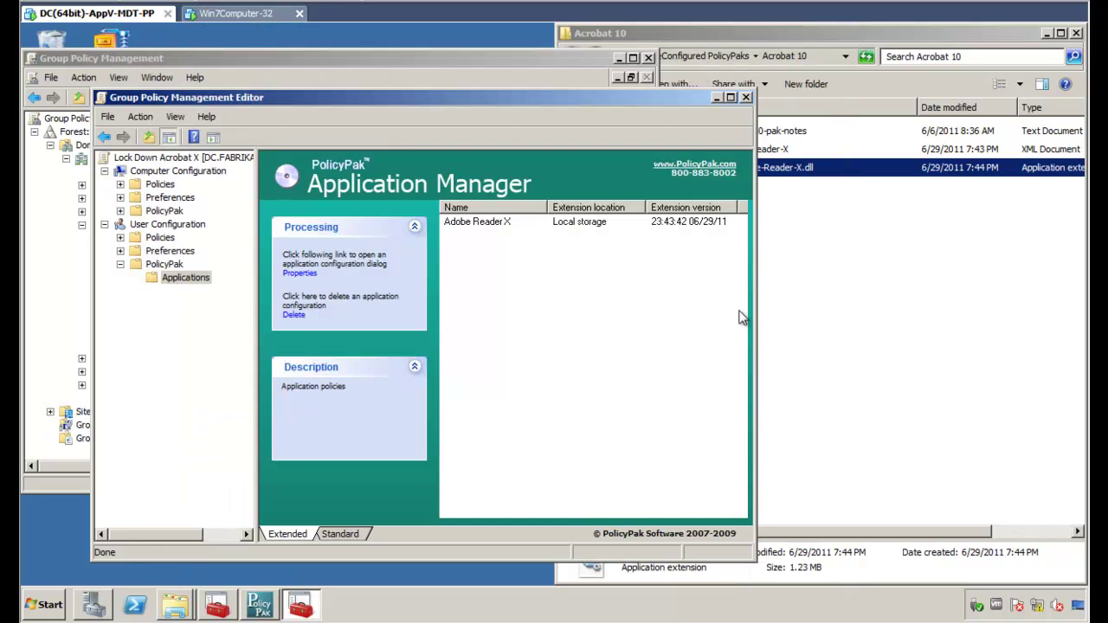
Step: Return to the Win7Computer-32 machine and run gpupdate again
left_click(250, 15)
key("Up")
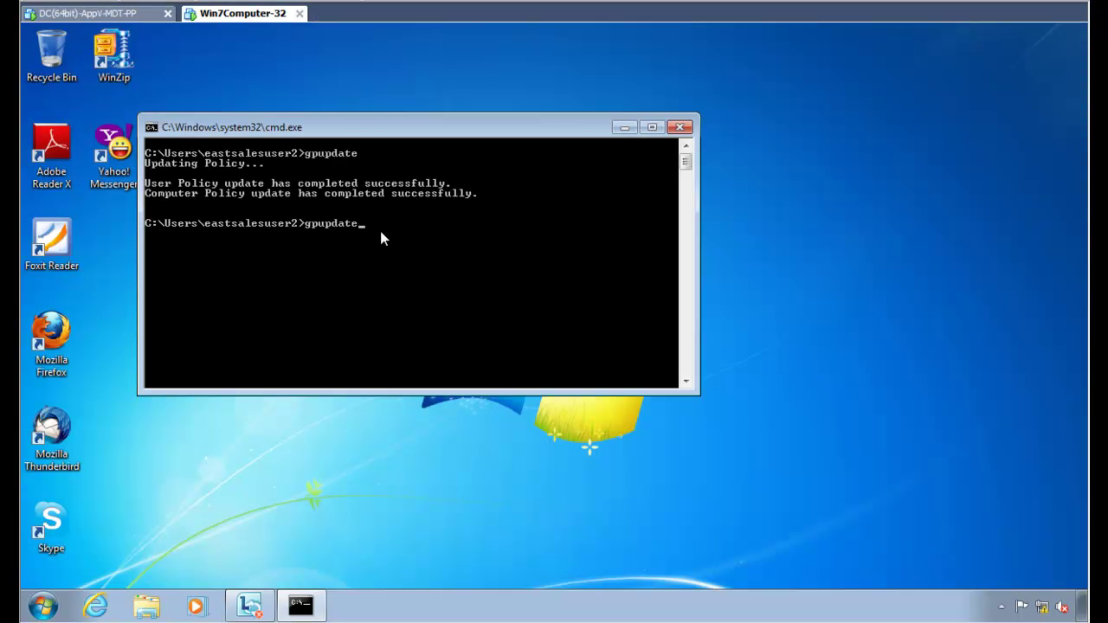
key("Return")
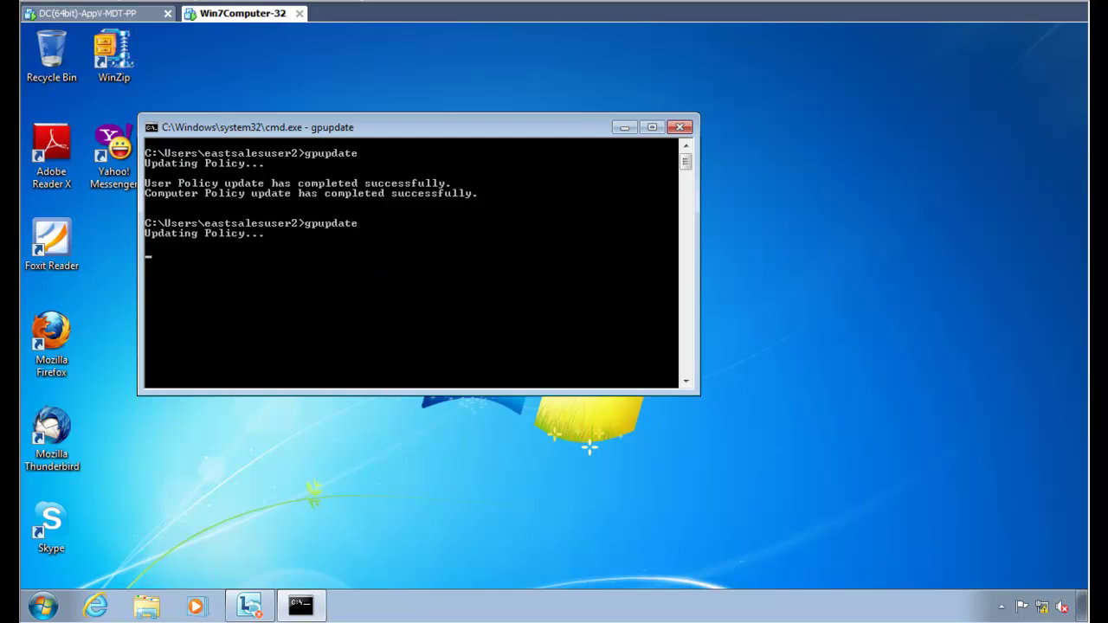
Step: Reopen the Adobe Reader X preferences, dismiss the Product Improvement Program dialog, and check the Security (Enhanced), Updater and JavaScript categories
left_click(41, 145)
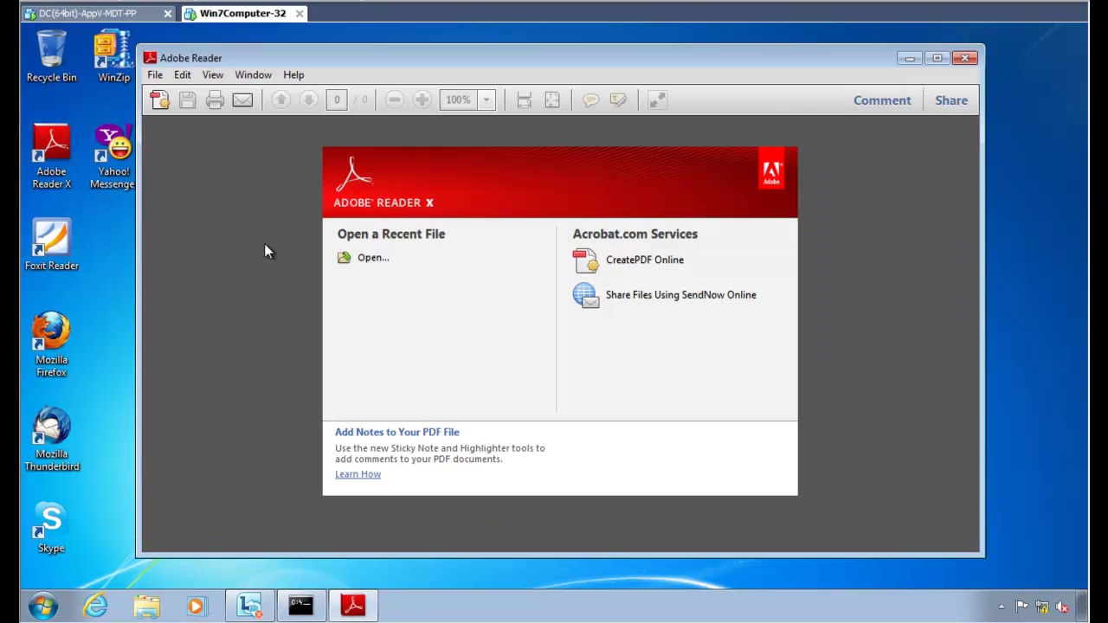
left_click(183, 74)
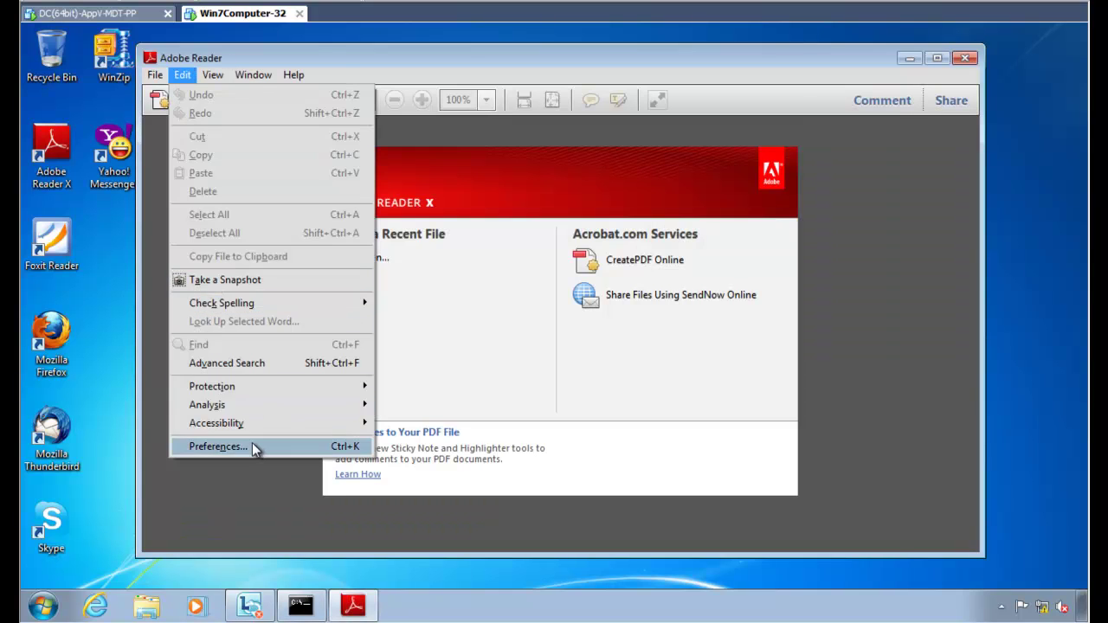
left_click(252, 443)
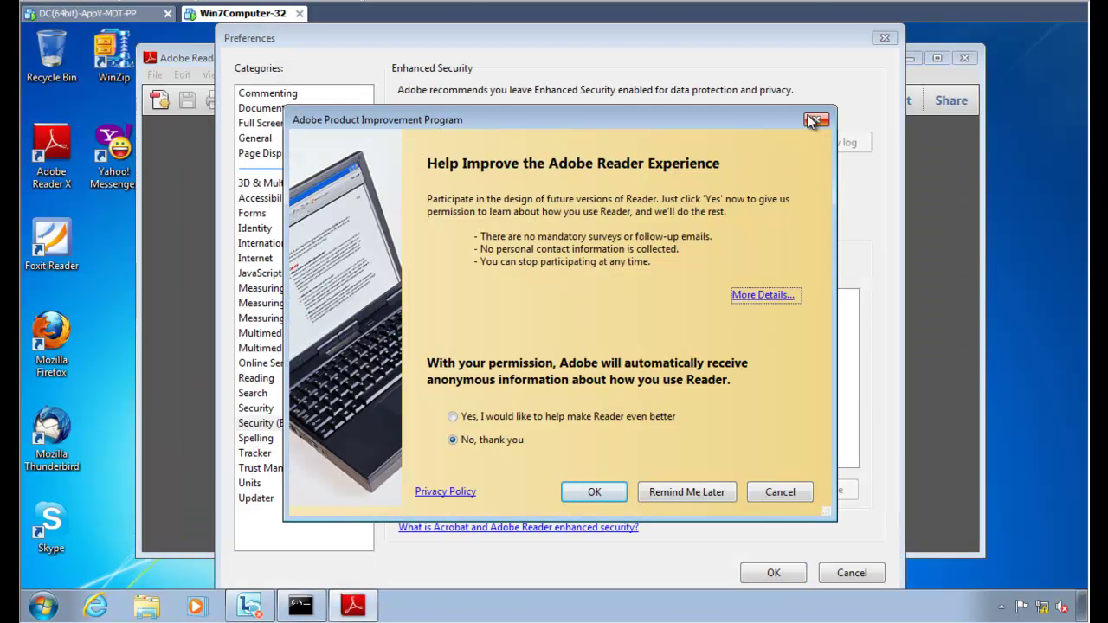
left_click(814, 120)
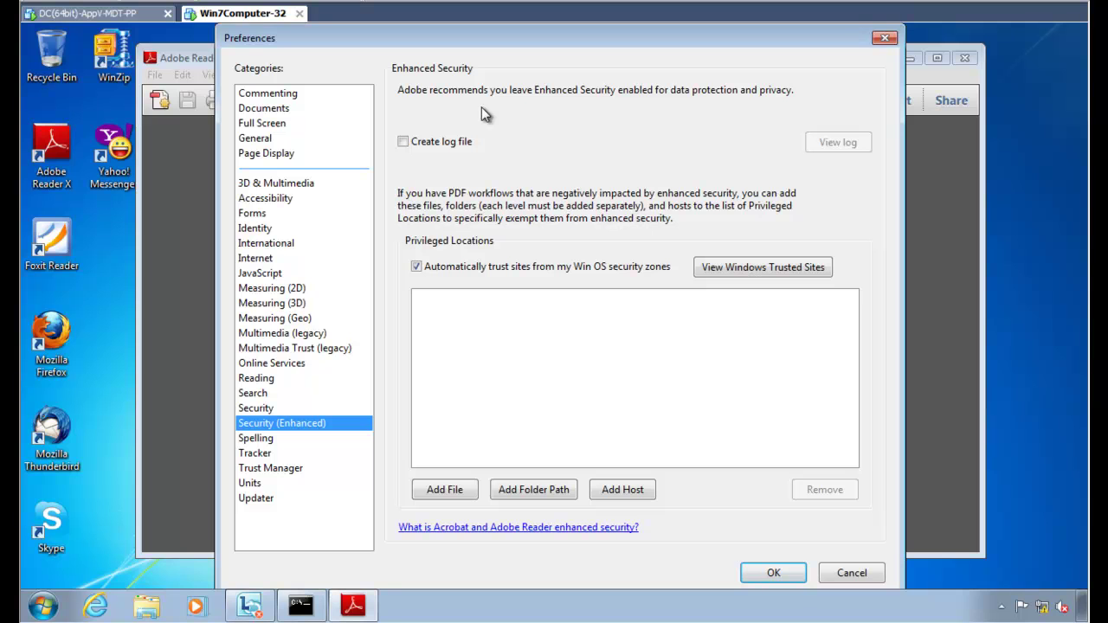
left_click(307, 497)
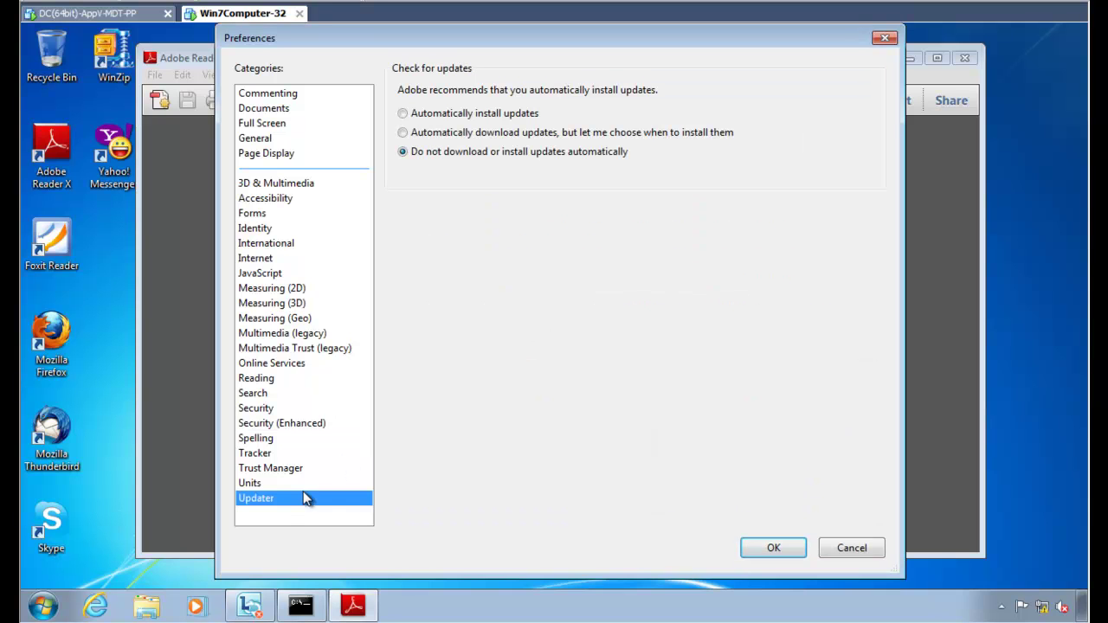
left_click(281, 273)
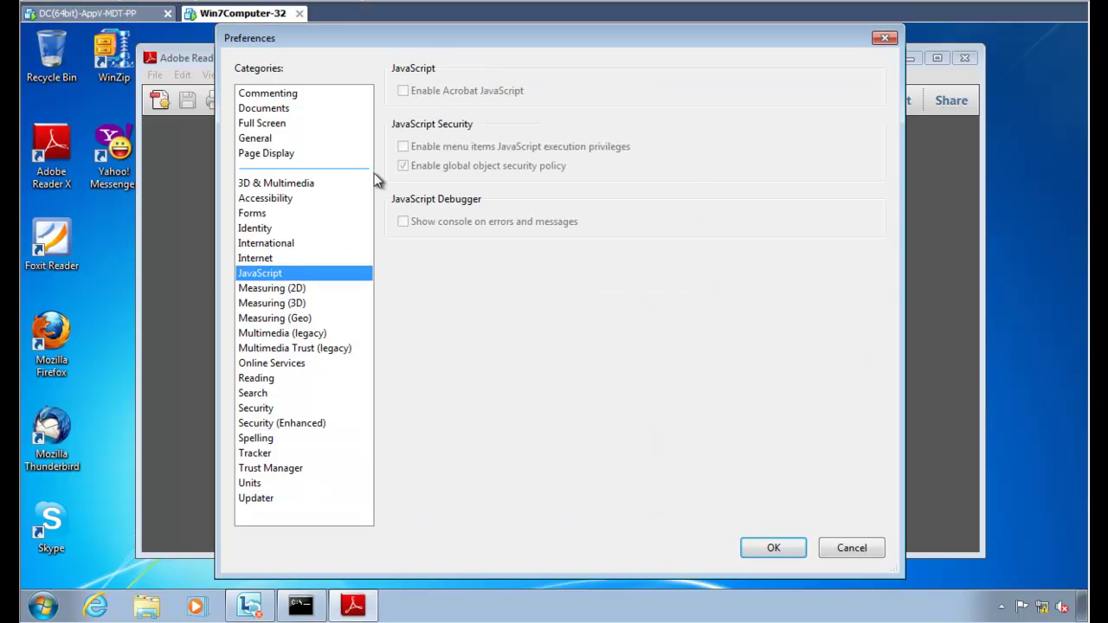